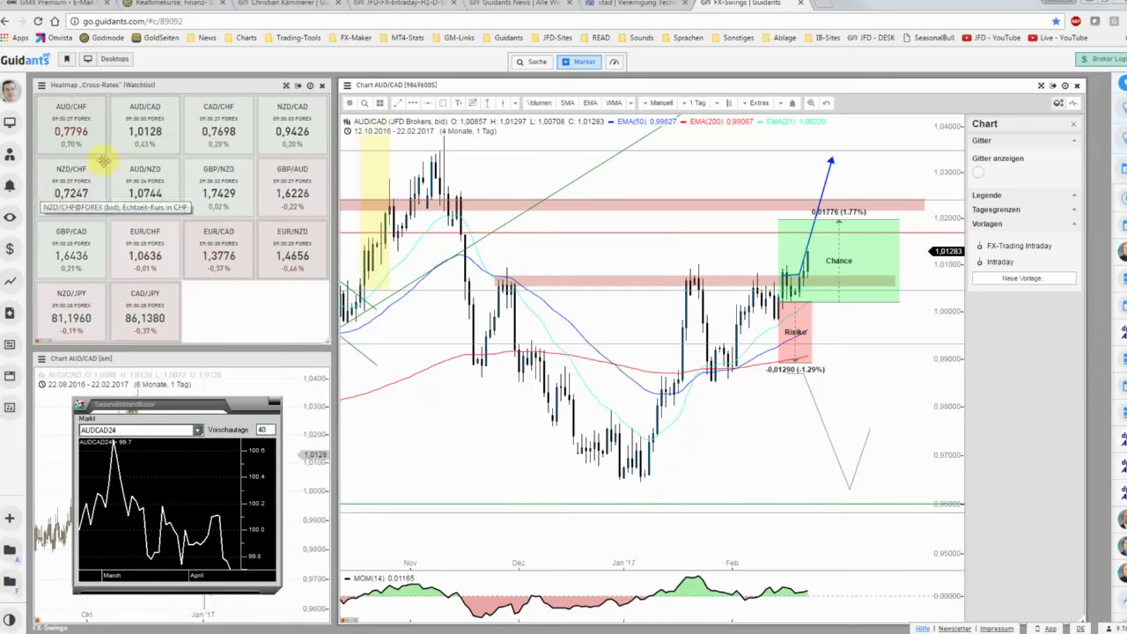
Check the intraday forex desktop and the Guidants News economic calendar, then return to FX-Swings
{"action": "left_click", "coordinate": [410, 5]}
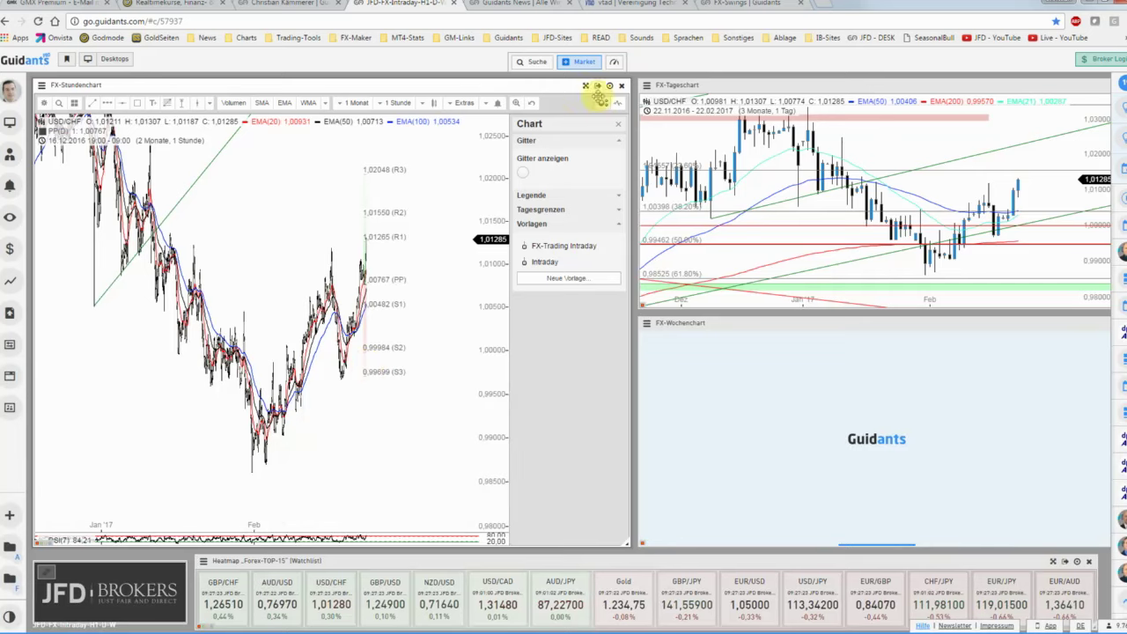
{"action": "left_click", "coordinate": [731, 4]}
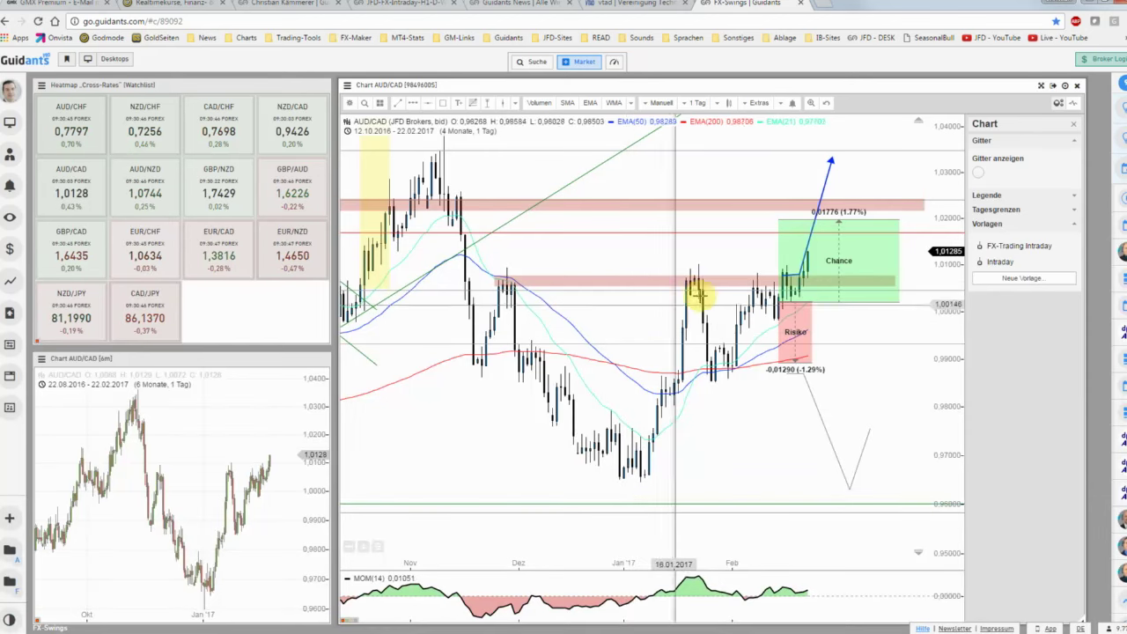
{"action": "left_click", "coordinate": [488, 8]}
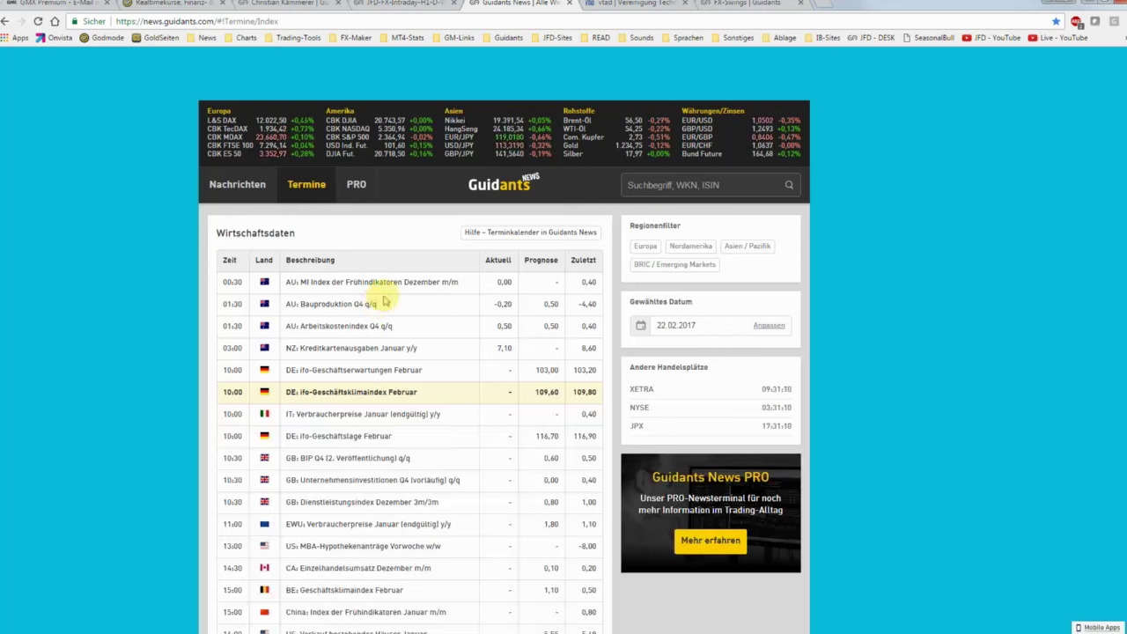
{"action": "left_click", "coordinate": [726, 4]}
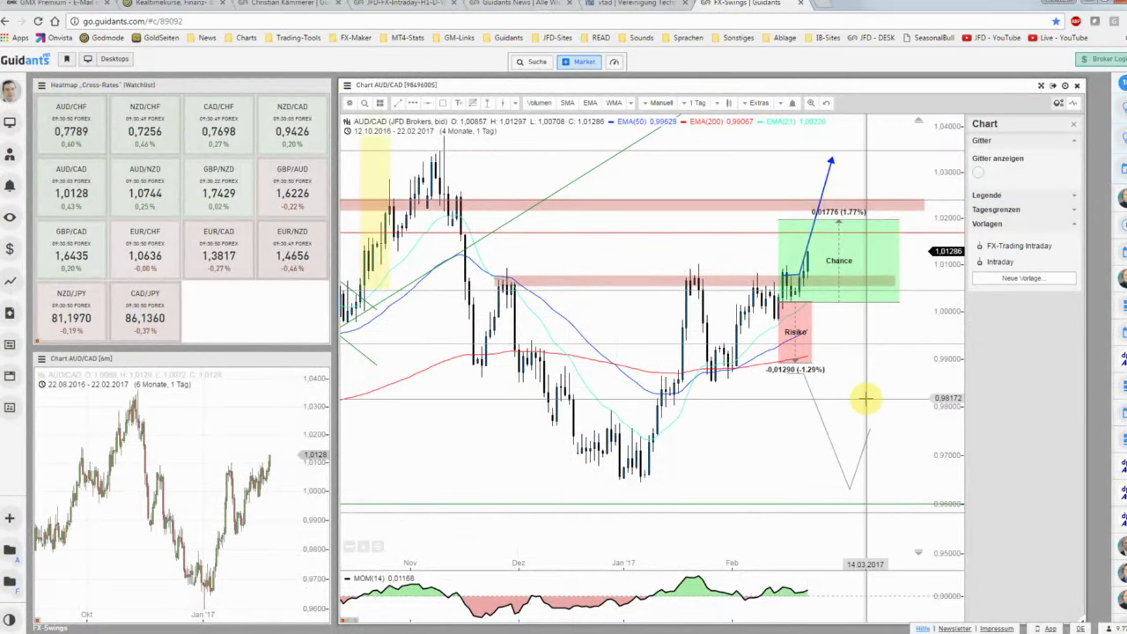
Maximize the AUD/CAD daily chart and zoom out to show back to late July 2016
{"action": "scroll", "coordinate": [863, 400], "scroll_direction": "up", "scroll_amount": 2}
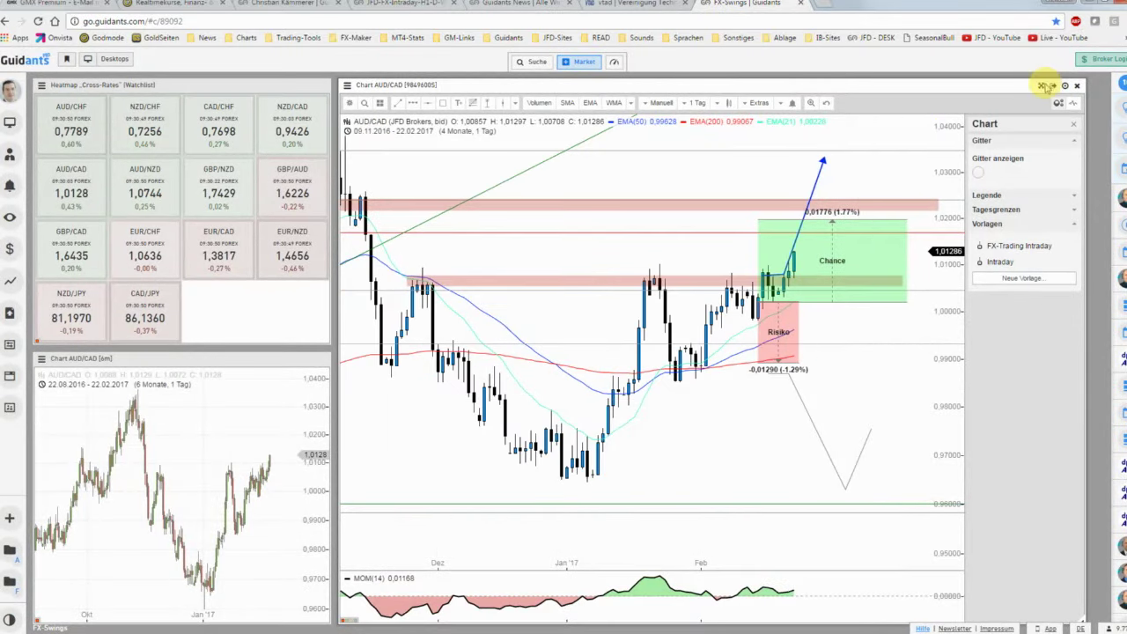
{"action": "left_click", "coordinate": [1042, 87]}
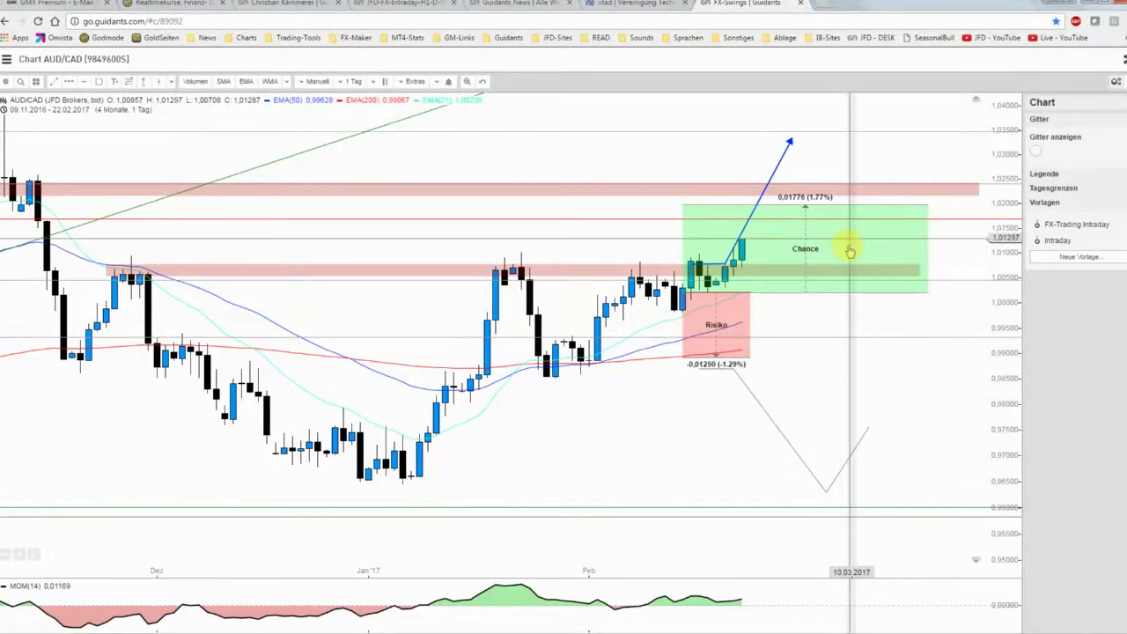
{"action": "scroll", "coordinate": [850, 247], "scroll_direction": "down", "scroll_amount": 2}
{"action": "scroll", "coordinate": [849, 252], "scroll_direction": "down", "scroll_amount": 1}
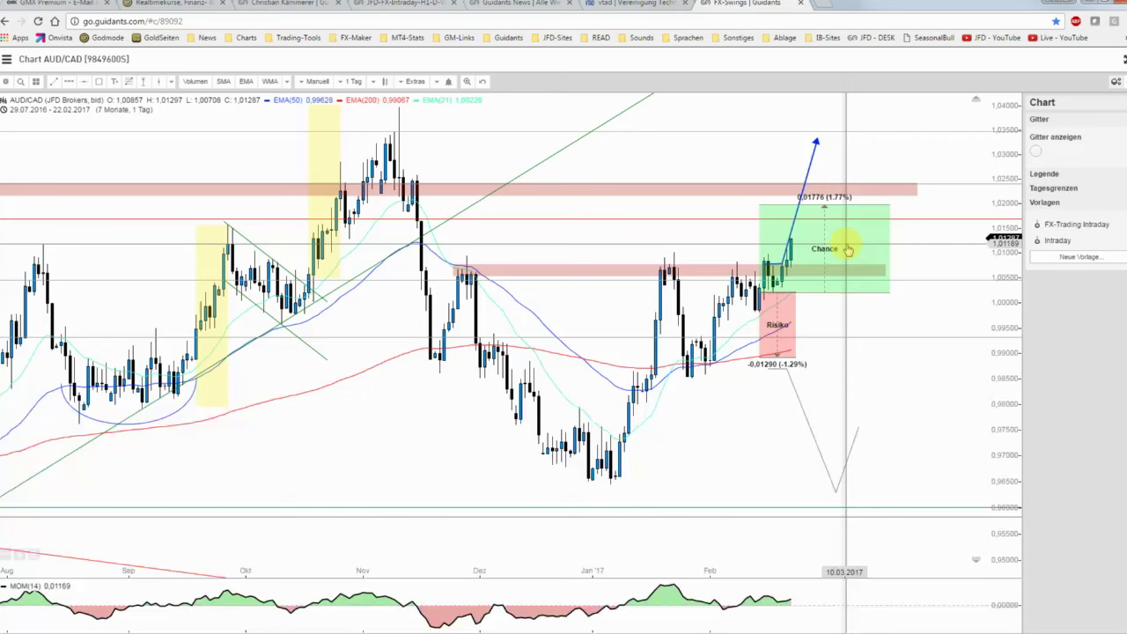
Load the German JFD Brokers homepage from the JFD-Sites bookmark in a new tab and view the FRAG JFD menu
{"action": "left_click", "coordinate": [828, 7]}
{"action": "left_click", "coordinate": [554, 38]}
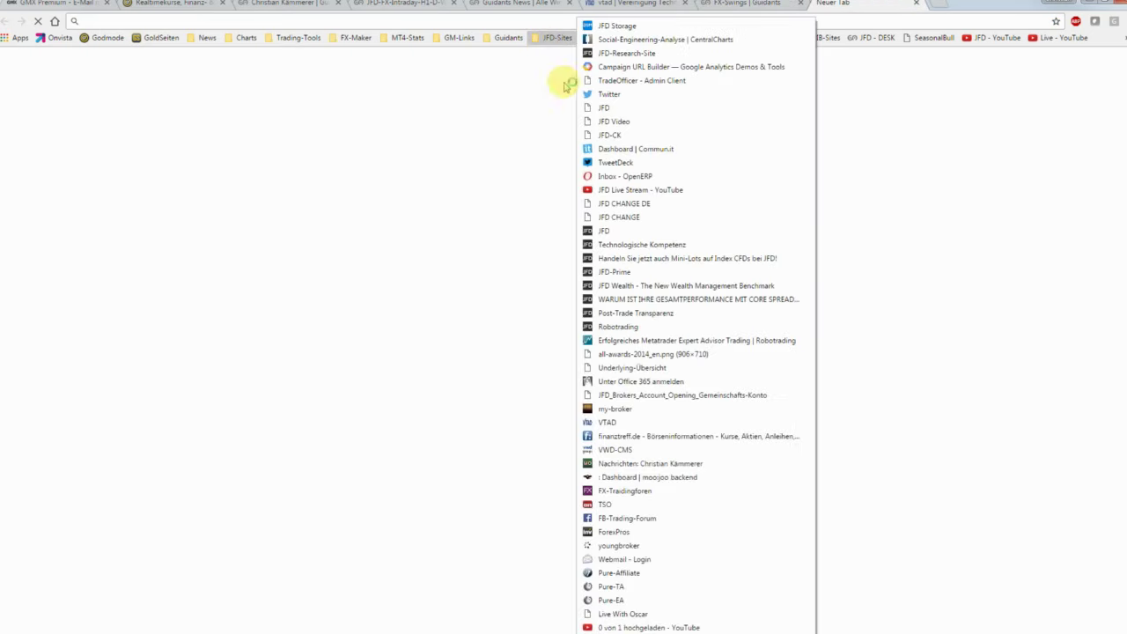
{"action": "left_click", "coordinate": [612, 230]}
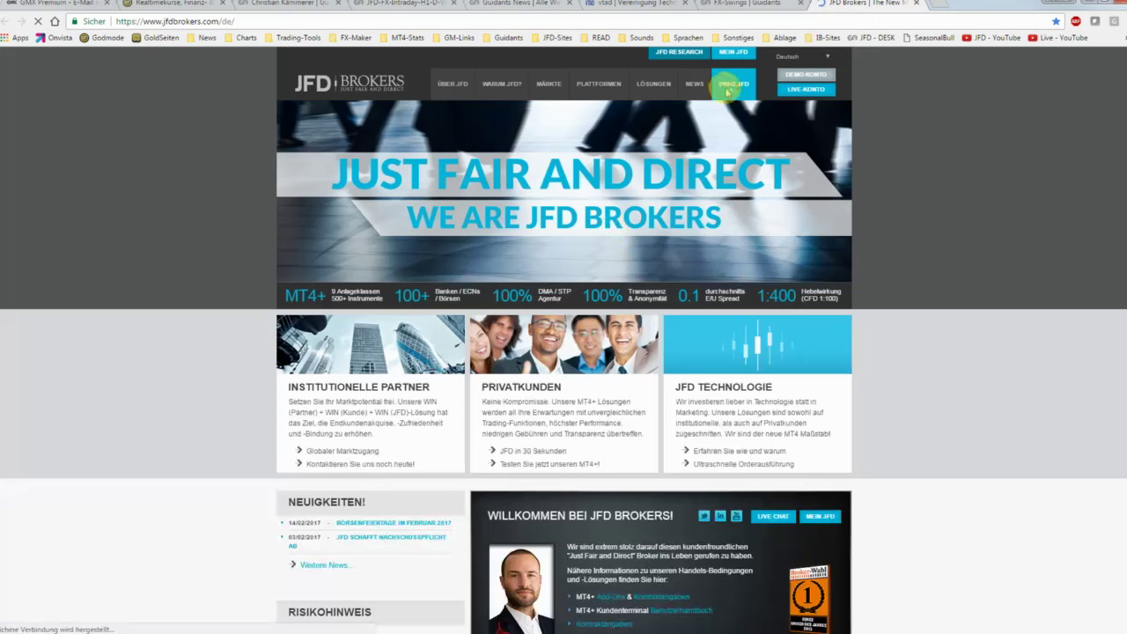
{"action": "left_click", "coordinate": [729, 86]}
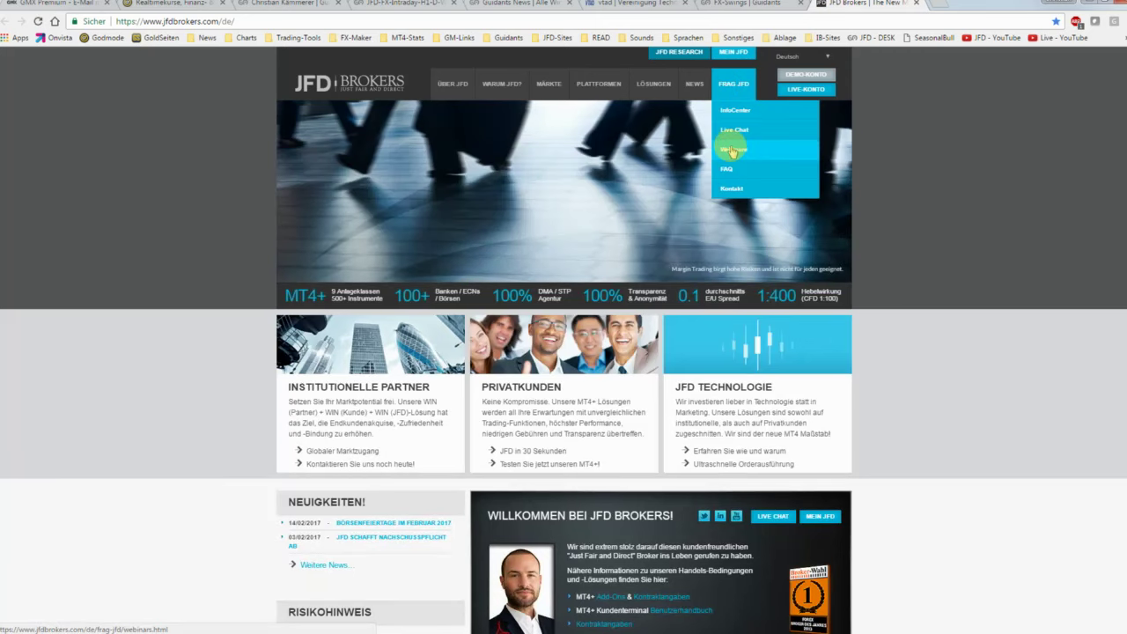
Back in Guidants, delete the red Risiko box, green Chance box and blue upside path from the AUD/CAD chart
{"action": "left_click", "coordinate": [731, 4]}
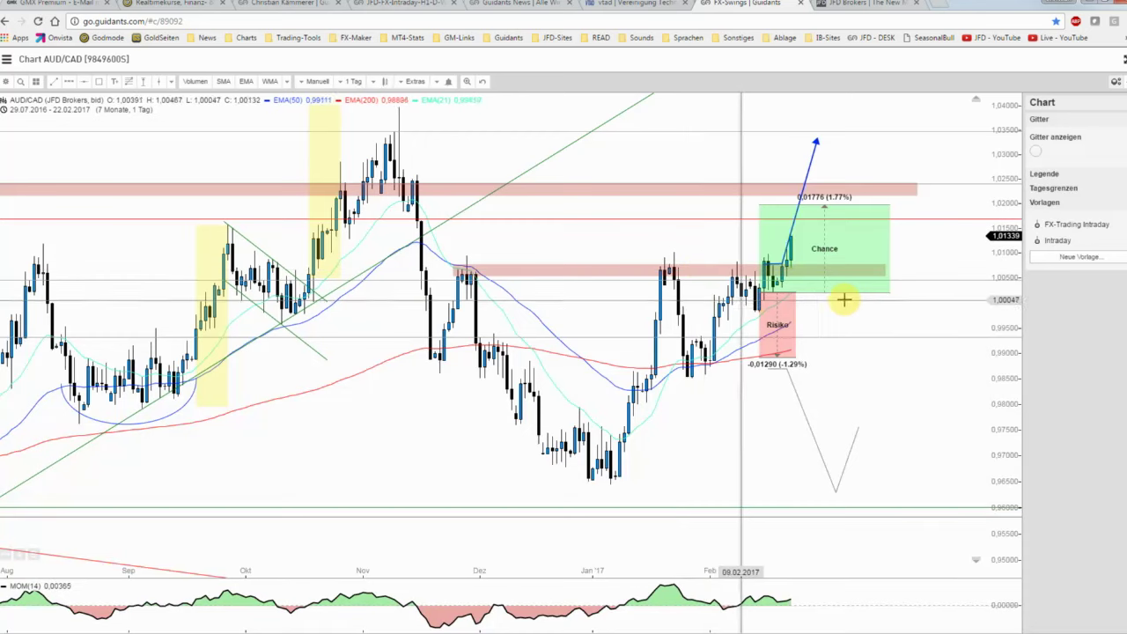
{"action": "right_click", "coordinate": [778, 310]}
{"action": "left_click", "coordinate": [796, 353]}
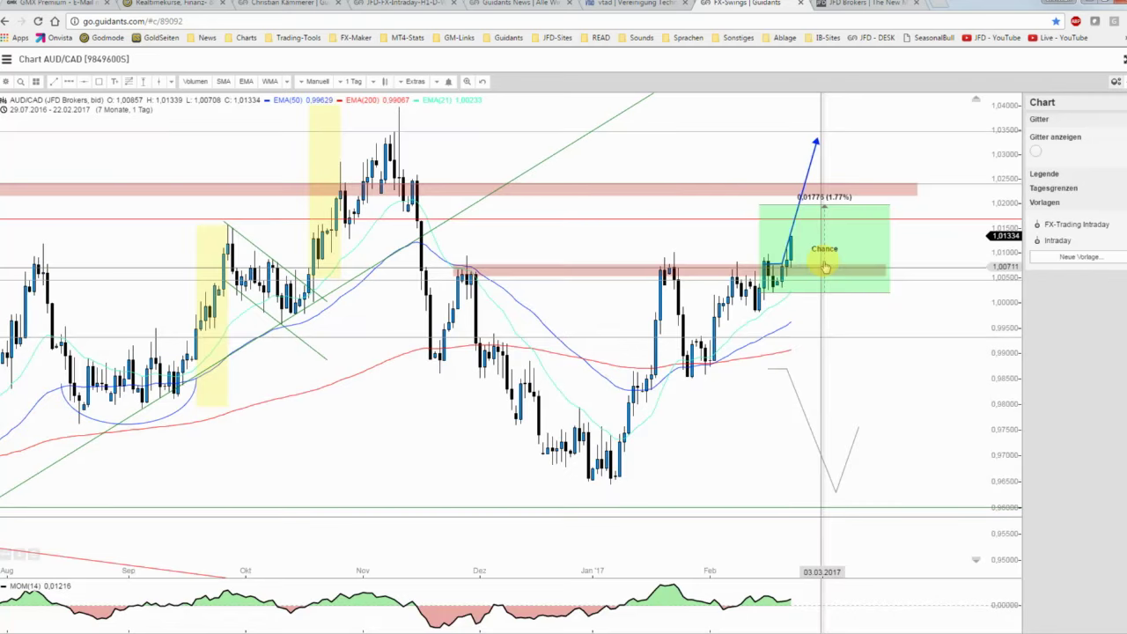
{"action": "right_click", "coordinate": [817, 250]}
{"action": "left_click", "coordinate": [841, 290]}
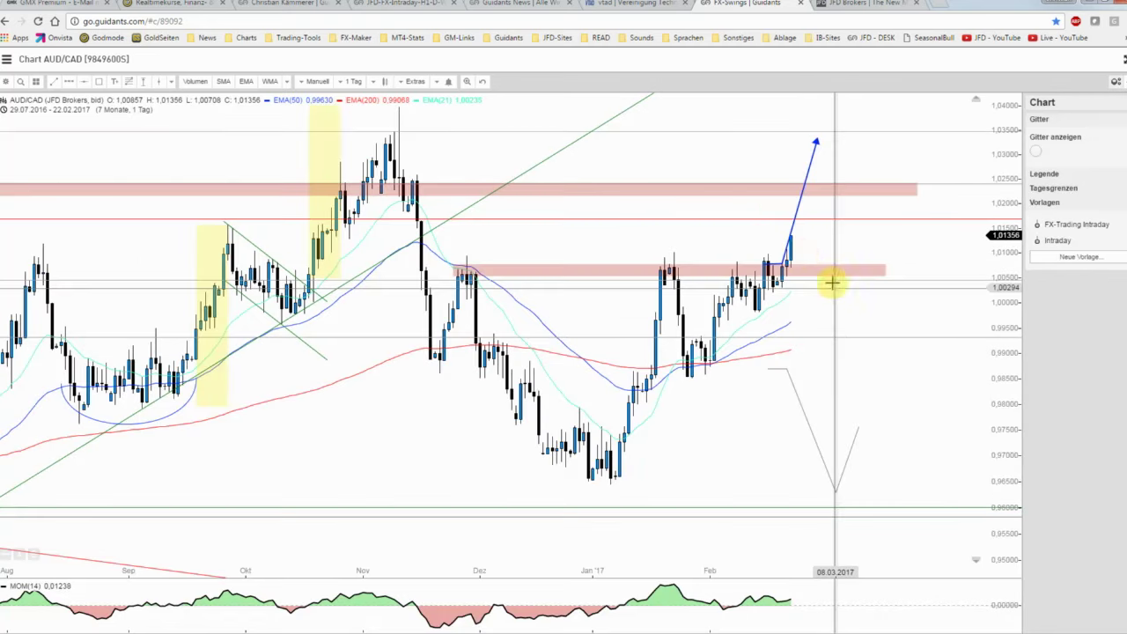
{"action": "right_click", "coordinate": [799, 209]}
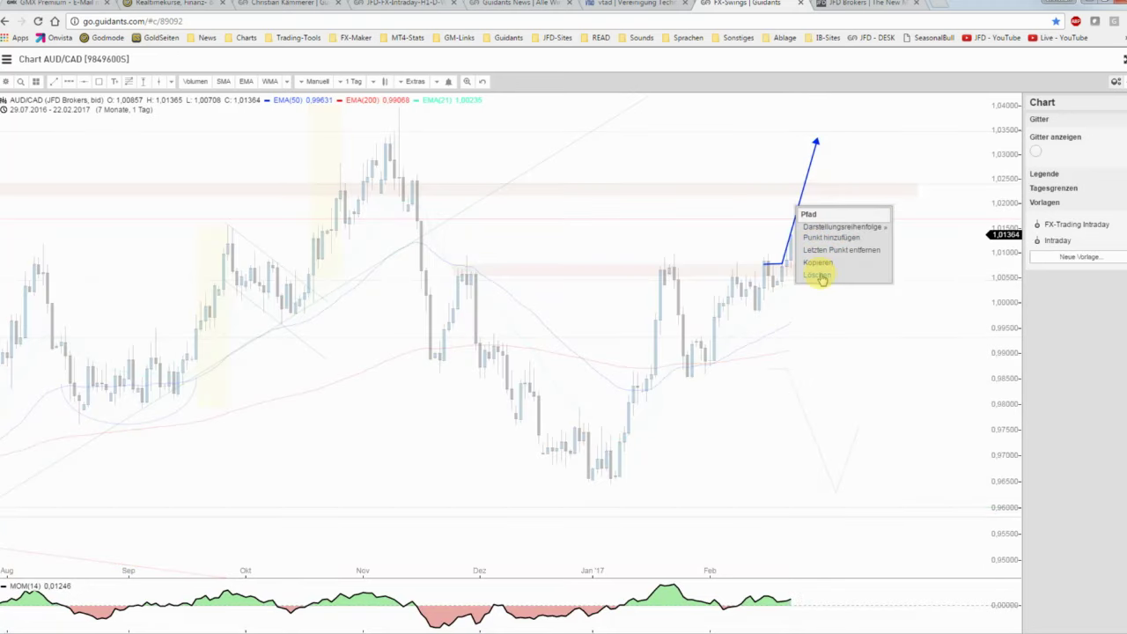
{"action": "left_click", "coordinate": [818, 275]}
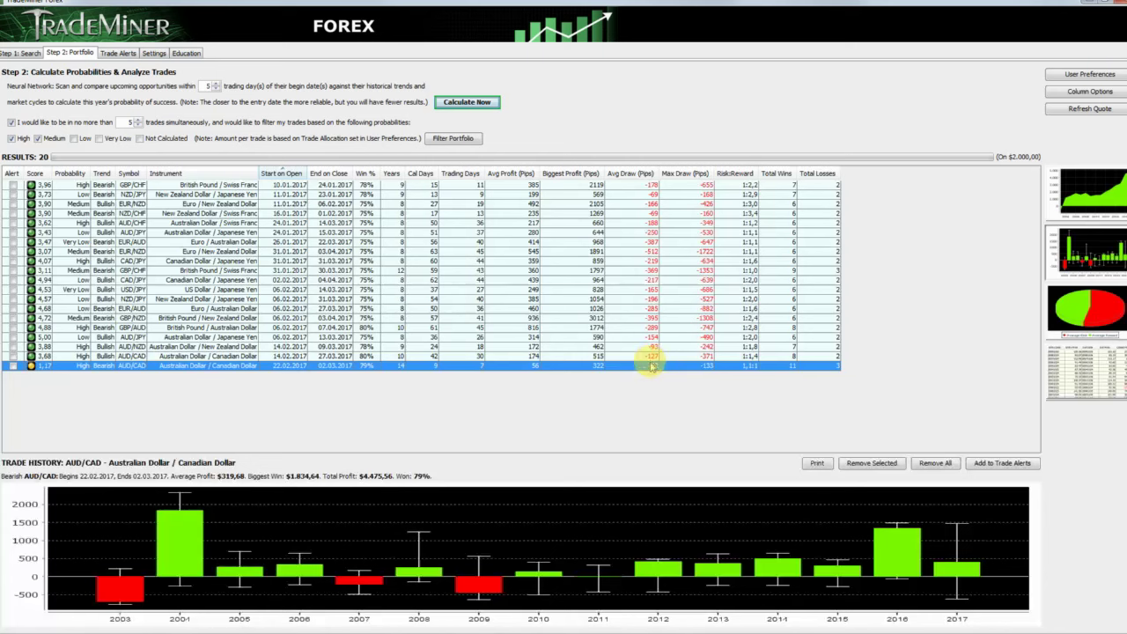
Start printing the selected AUD/CAD trade from the TradeMiner Forex results table
{"action": "left_click", "coordinate": [815, 462]}
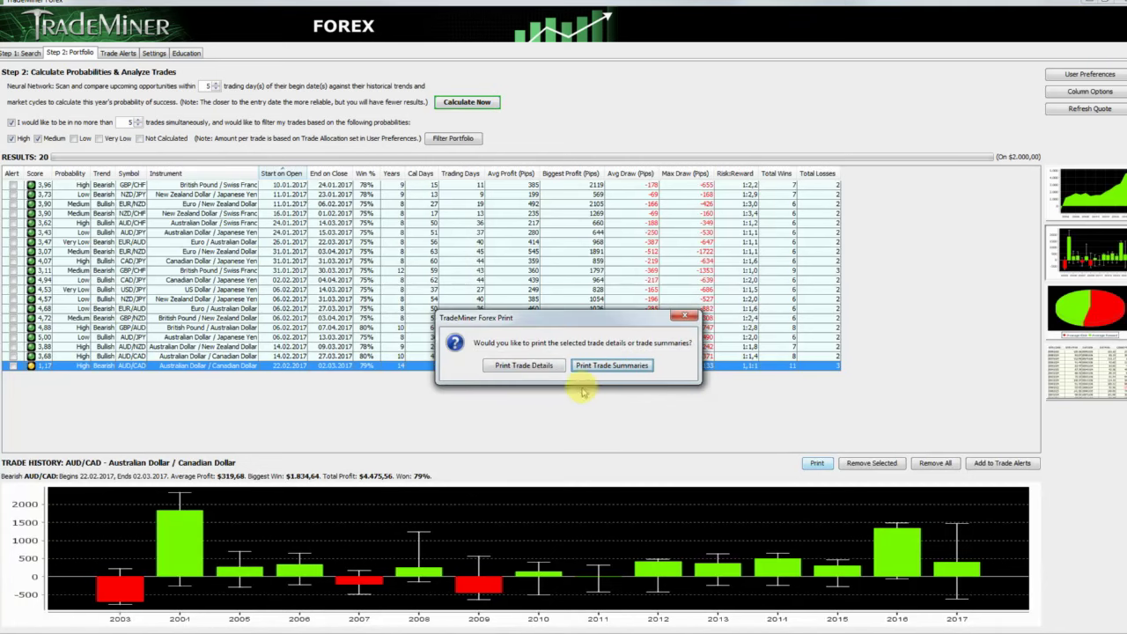
Preview the AUD/CAD Trade Details print report, then close the preview
{"action": "left_click", "coordinate": [530, 367]}
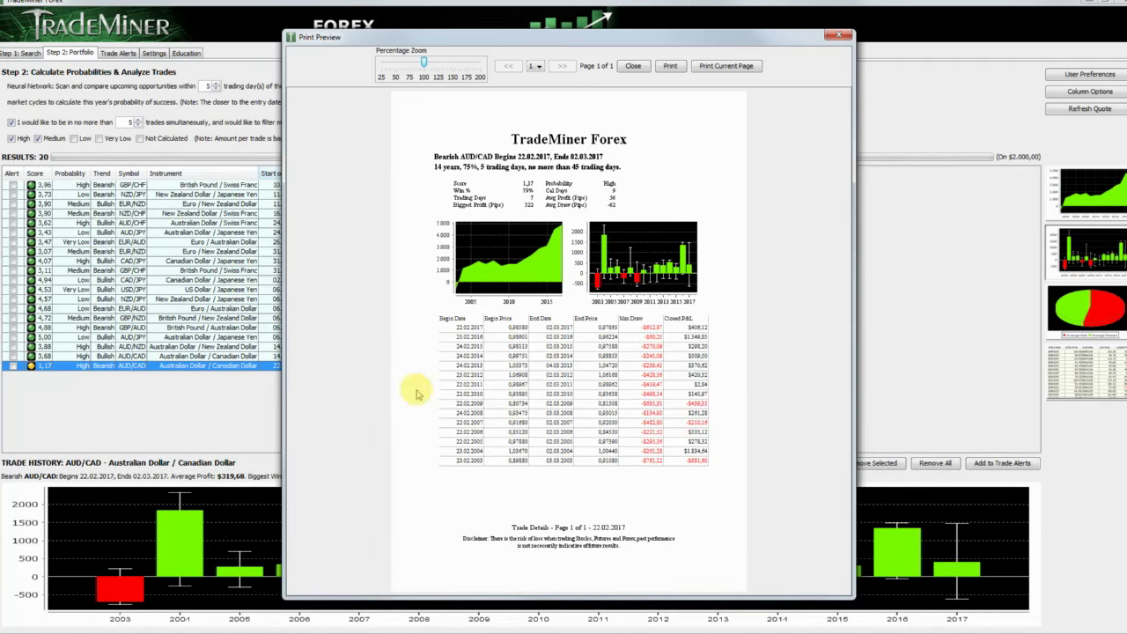
{"action": "left_click", "coordinate": [838, 36]}
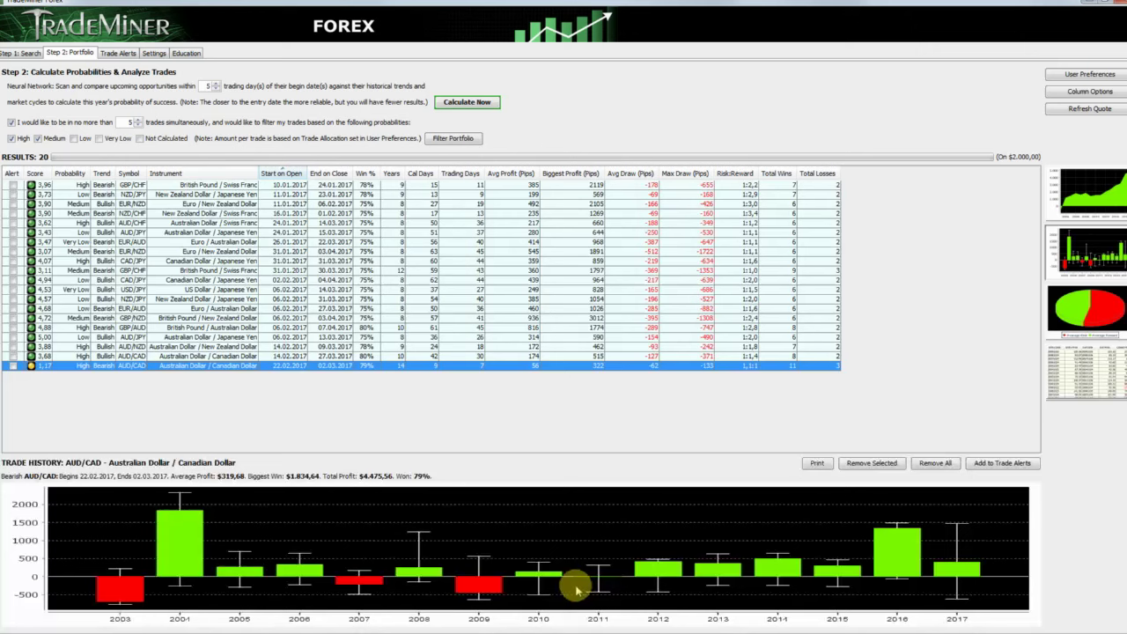
{"action": "left_click", "coordinate": [1075, 319]}
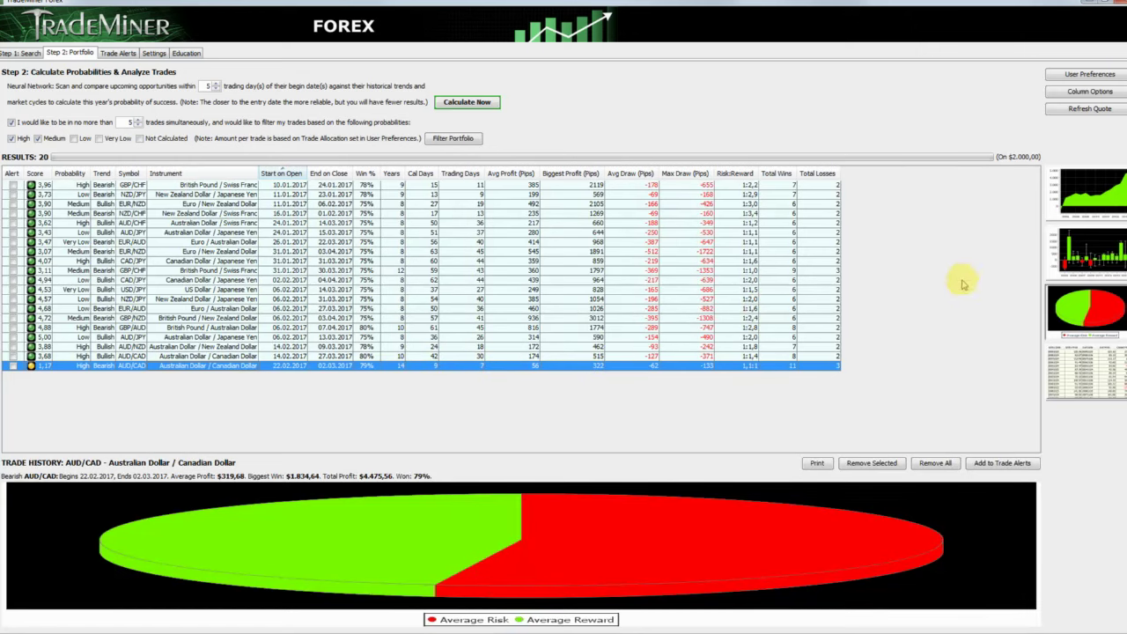
{"action": "left_click", "coordinate": [1072, 257]}
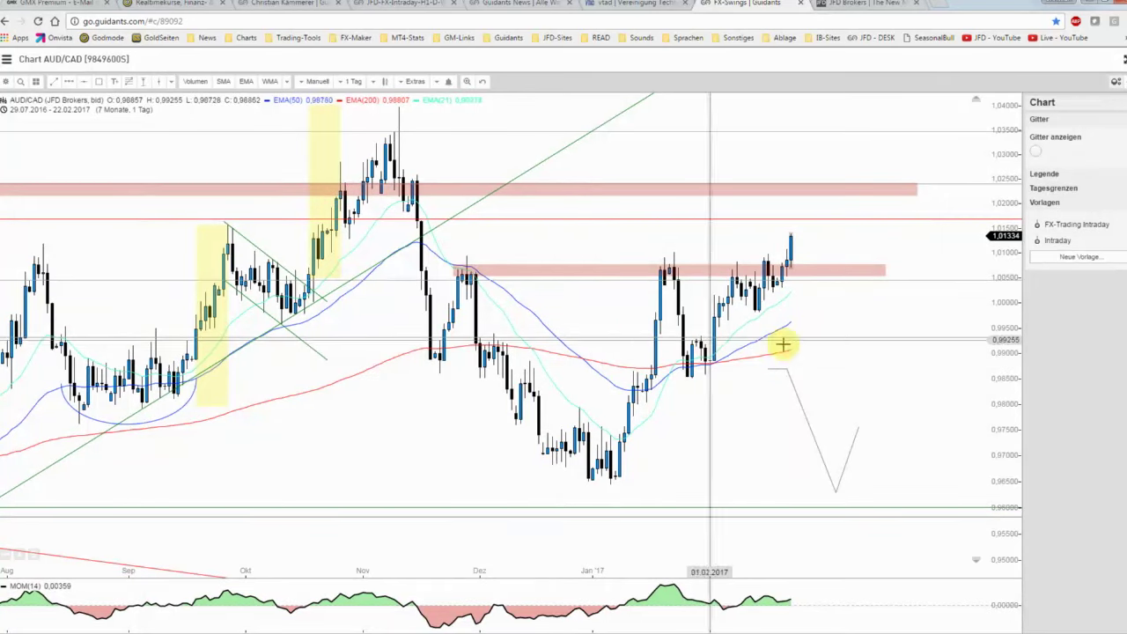
Remove the grey dip-then-rebound path from the AUD/CAD chart with Löschen
{"action": "left_click_drag", "start_coordinate": [843, 327], "coordinate": [654, 356]}
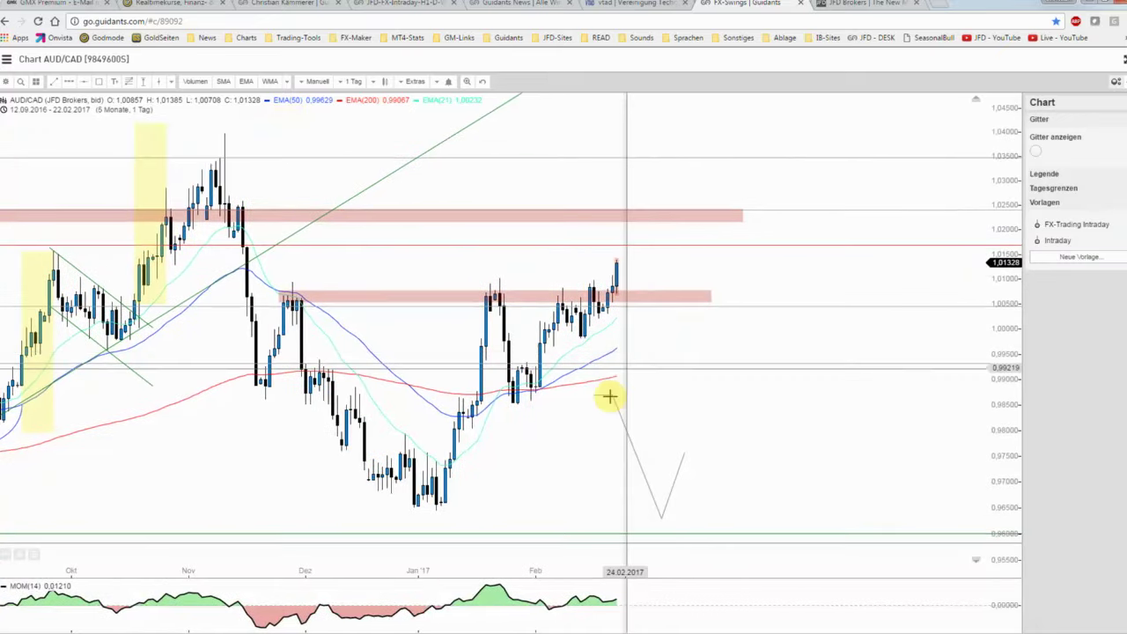
{"action": "right_click", "coordinate": [617, 411]}
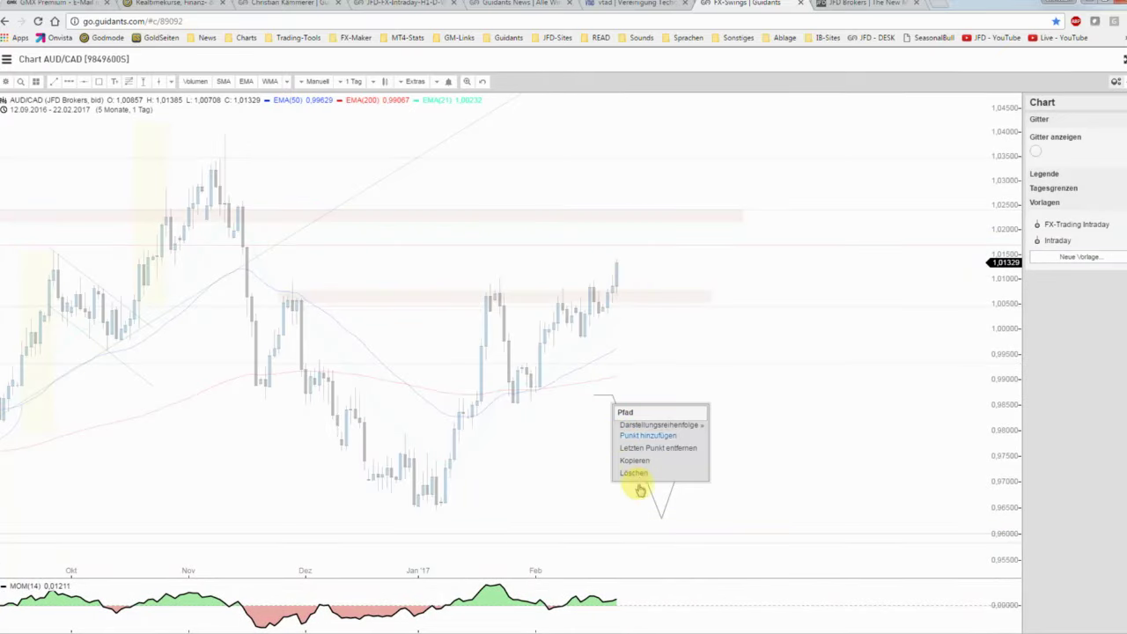
{"action": "left_click", "coordinate": [640, 490]}
{"action": "right_click", "coordinate": [645, 476]}
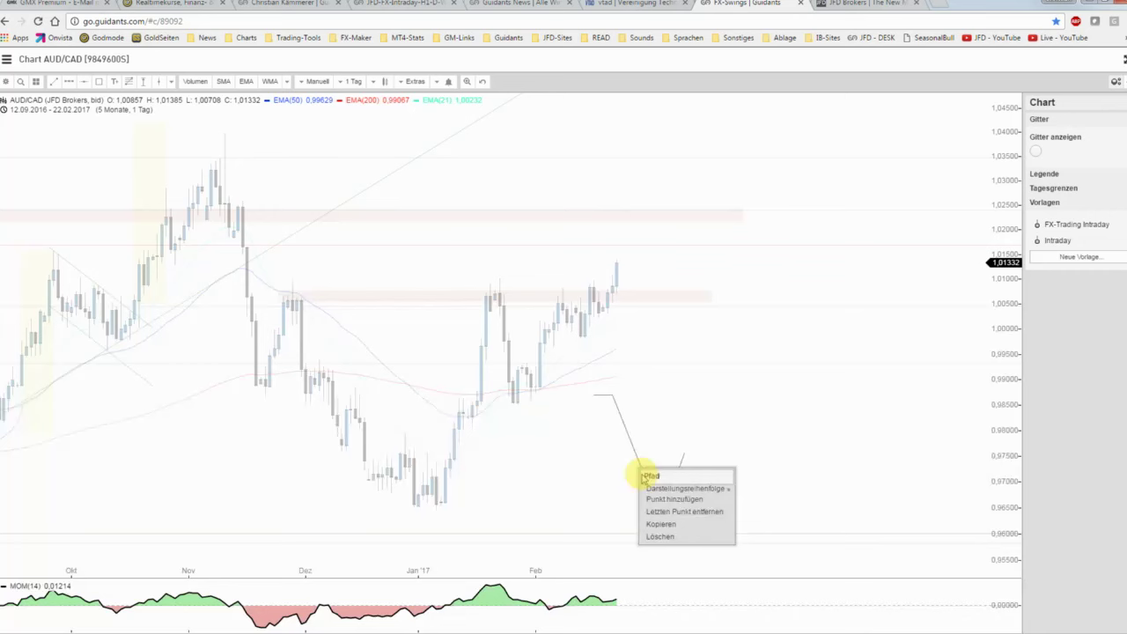
{"action": "left_click", "coordinate": [657, 539]}
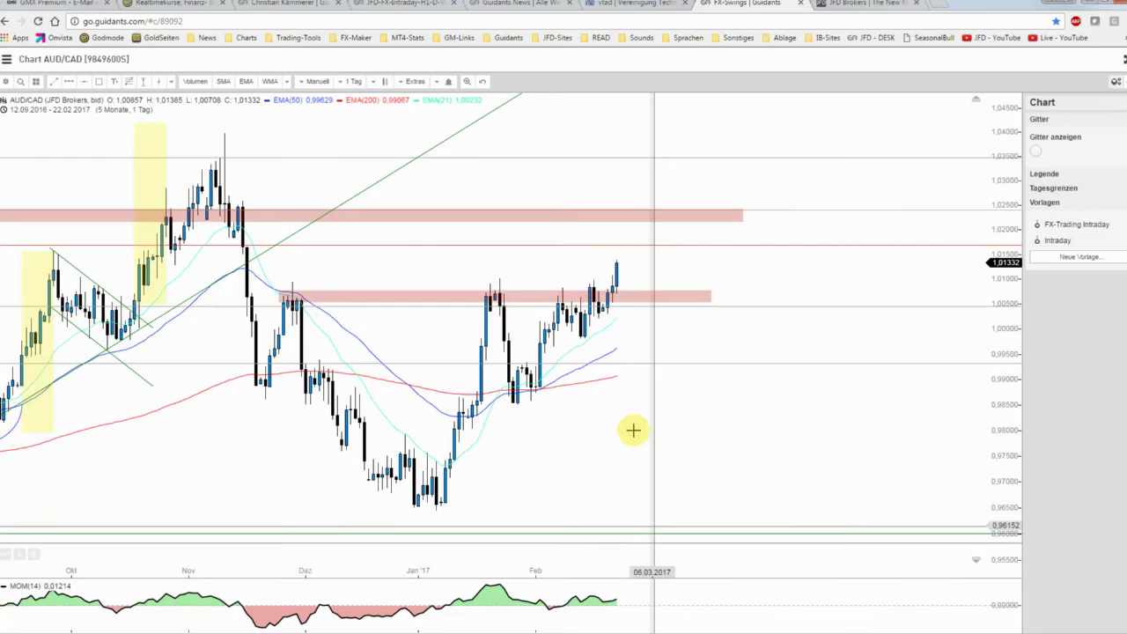
{"action": "left_click_drag", "start_coordinate": [642, 421], "coordinate": [759, 380]}
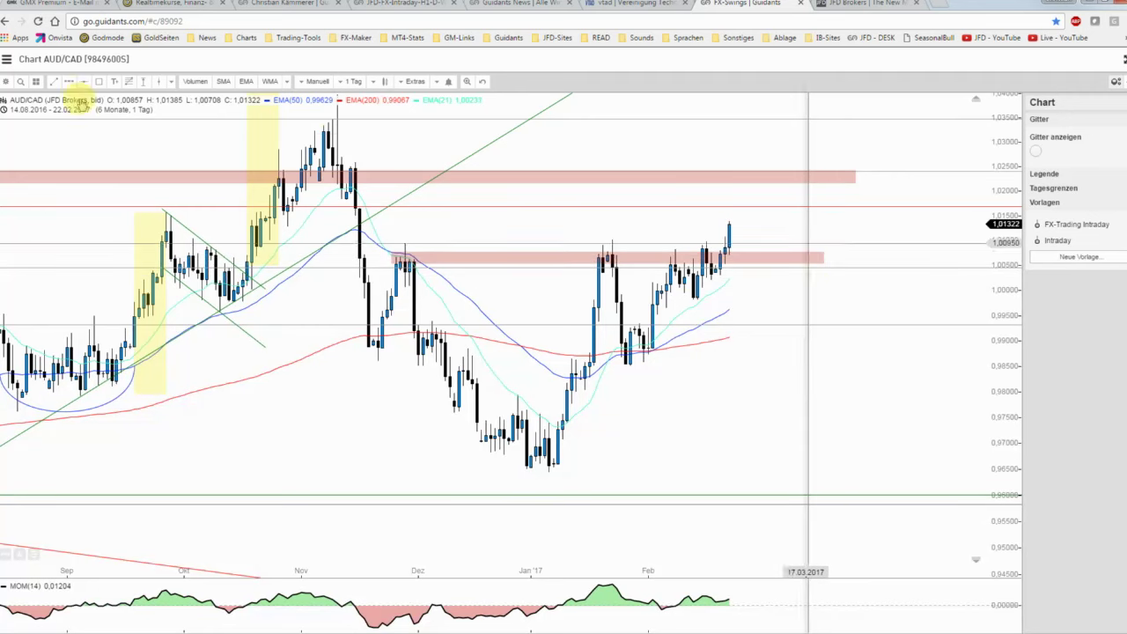
Draw a blue arrow path from the latest candle, zigzagging through the red zone up to a high point
{"action": "left_click", "coordinate": [69, 82]}
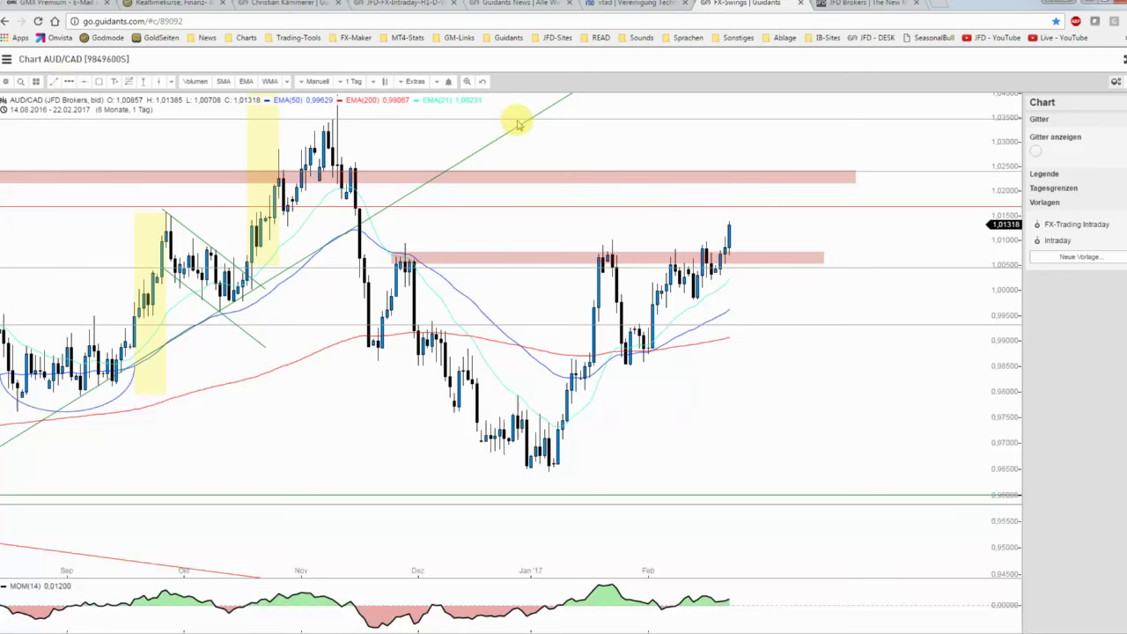
{"action": "left_click", "coordinate": [729, 224]}
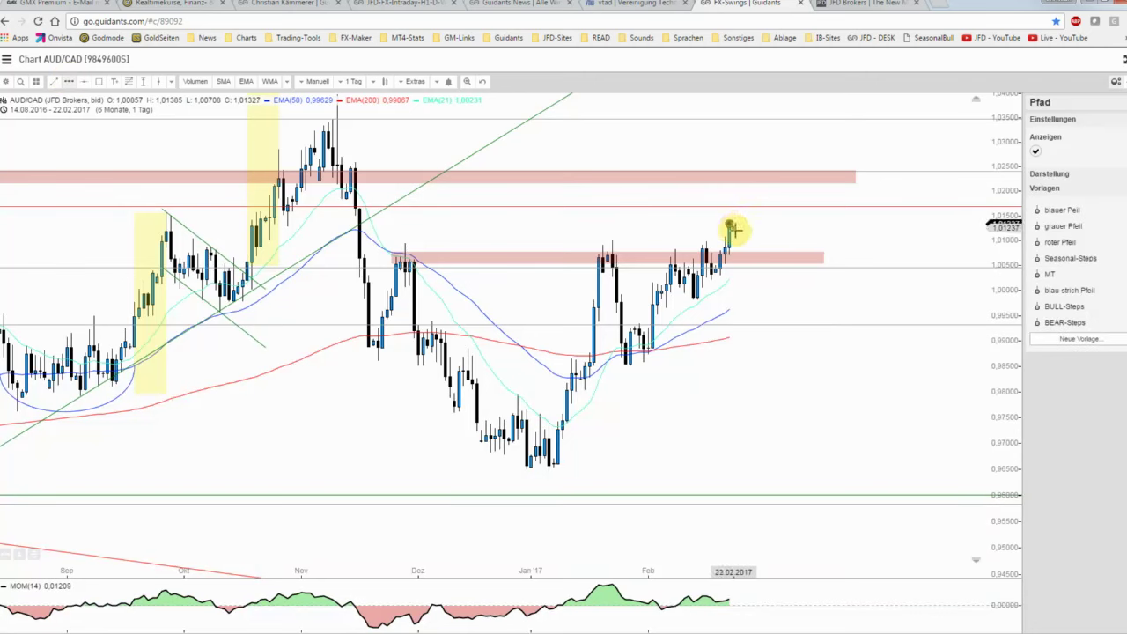
{"action": "left_click", "coordinate": [738, 237]}
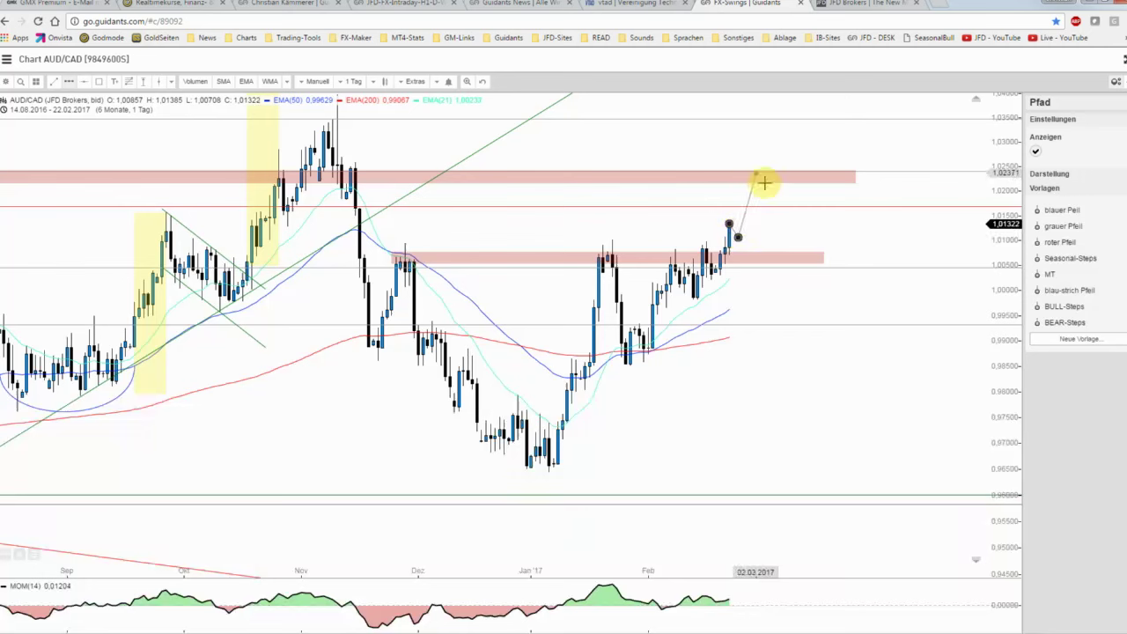
{"action": "left_click", "coordinate": [755, 173]}
{"action": "left_click", "coordinate": [774, 207]}
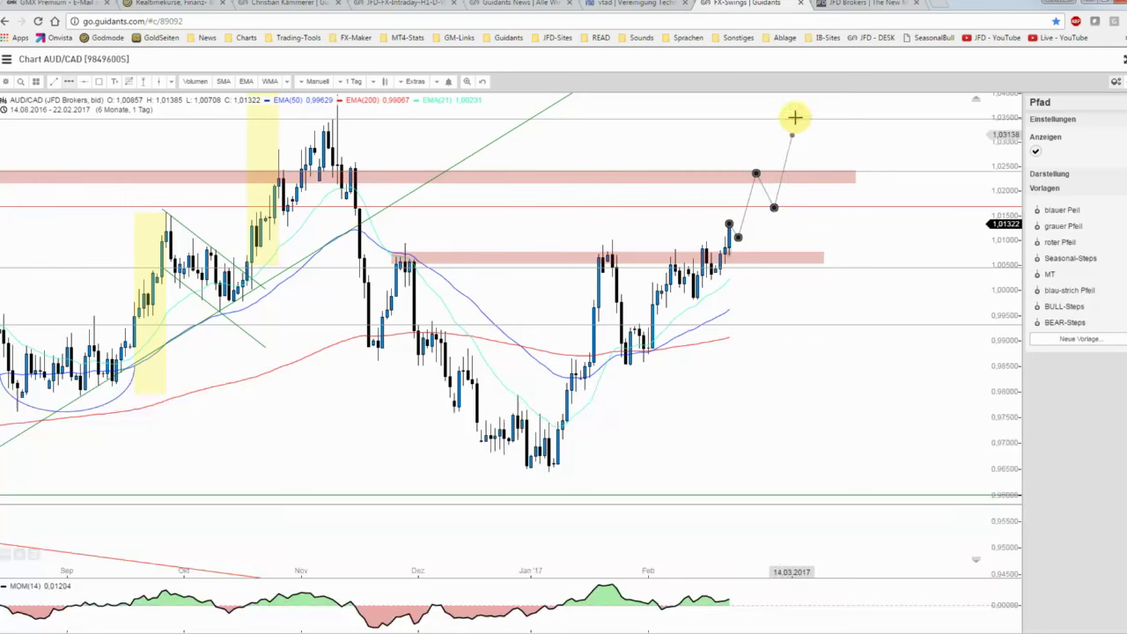
{"action": "double_click", "coordinate": [796, 115]}
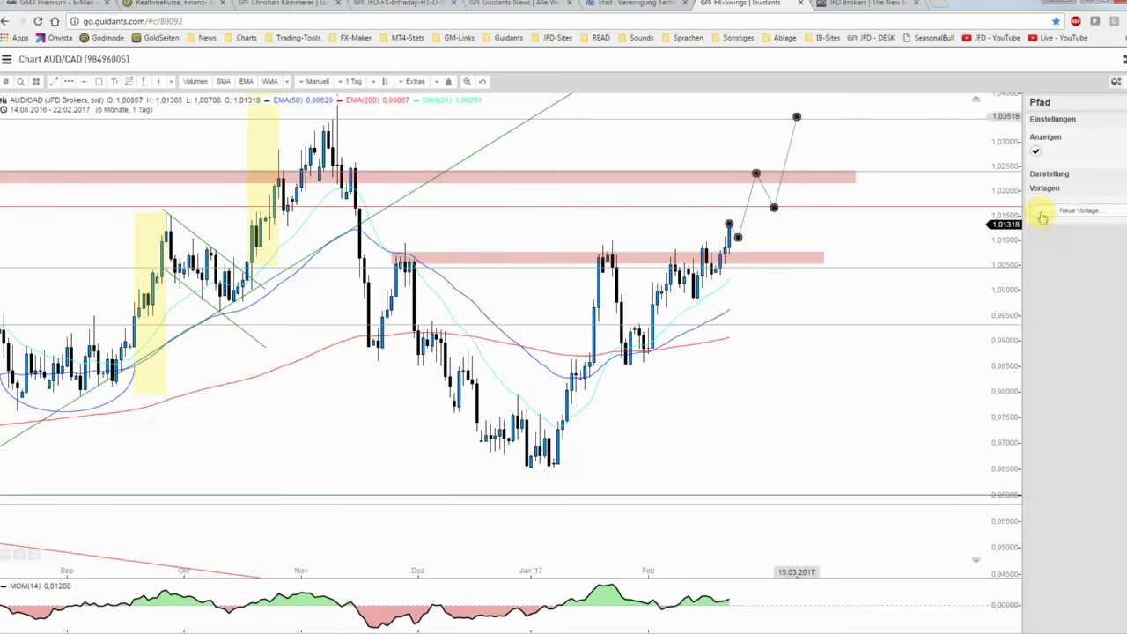
{"action": "left_click", "coordinate": [1061, 211]}
Raise the blue path's arrow tip to about 1.0378 and deselect the path
{"action": "left_click_drag", "start_coordinate": [862, 156], "coordinate": [893, 202]}
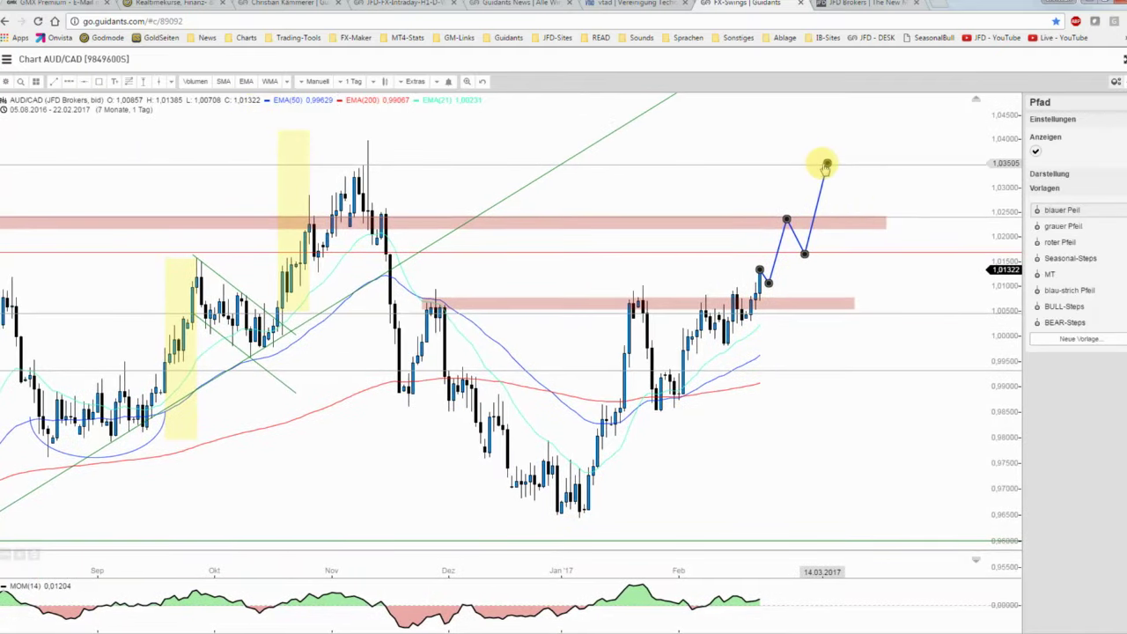
{"action": "left_click_drag", "start_coordinate": [827, 165], "coordinate": [831, 152]}
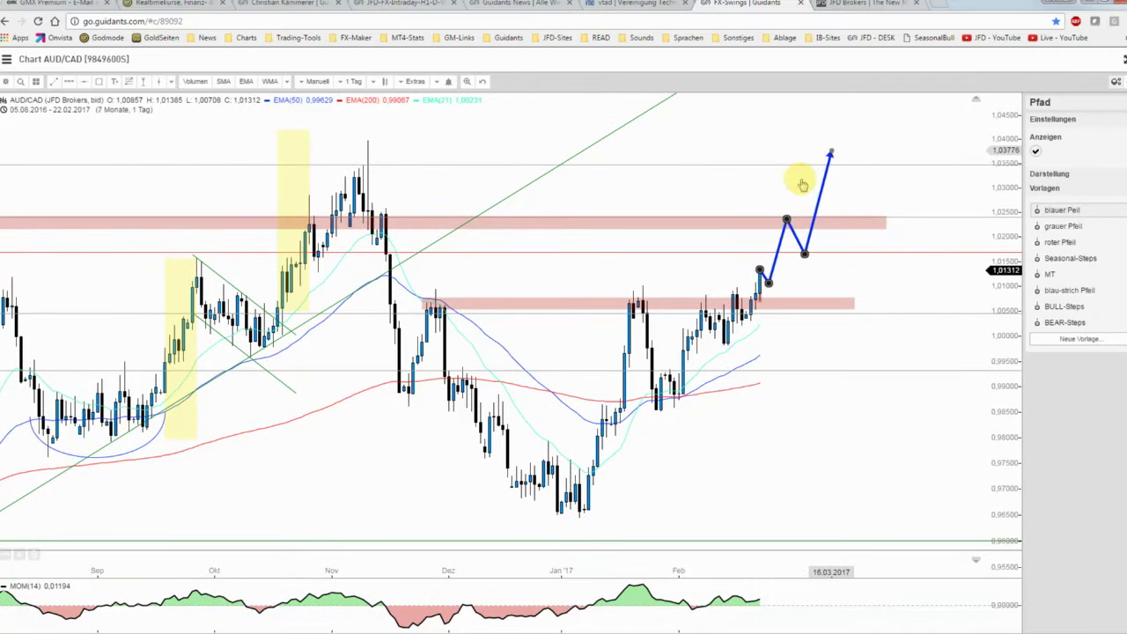
{"action": "left_click", "coordinate": [798, 178]}
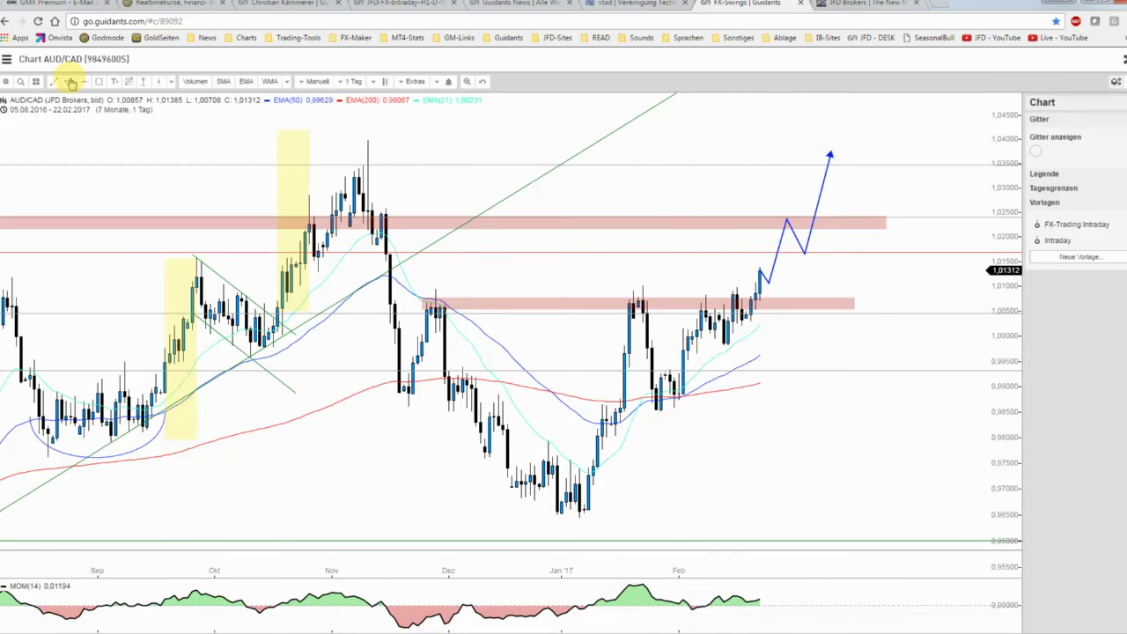
{"action": "left_click", "coordinate": [780, 307]}
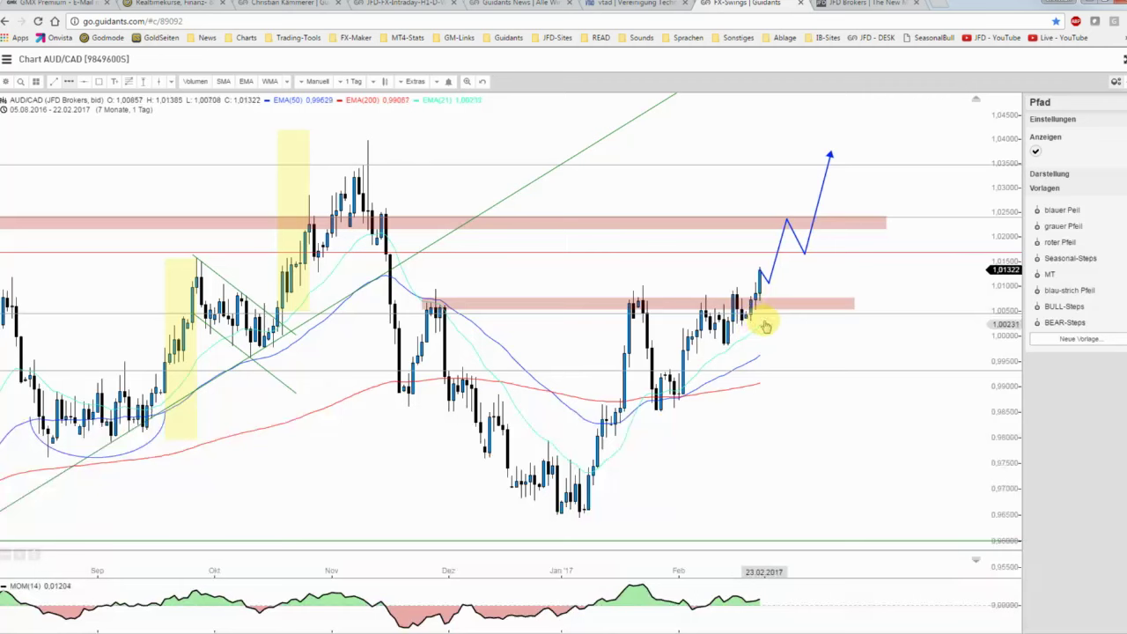
Draw a grey path dipping to about 0.985 and rebounding, nudge it right, then open the seasonality indicator
{"action": "left_click", "coordinate": [759, 320]}
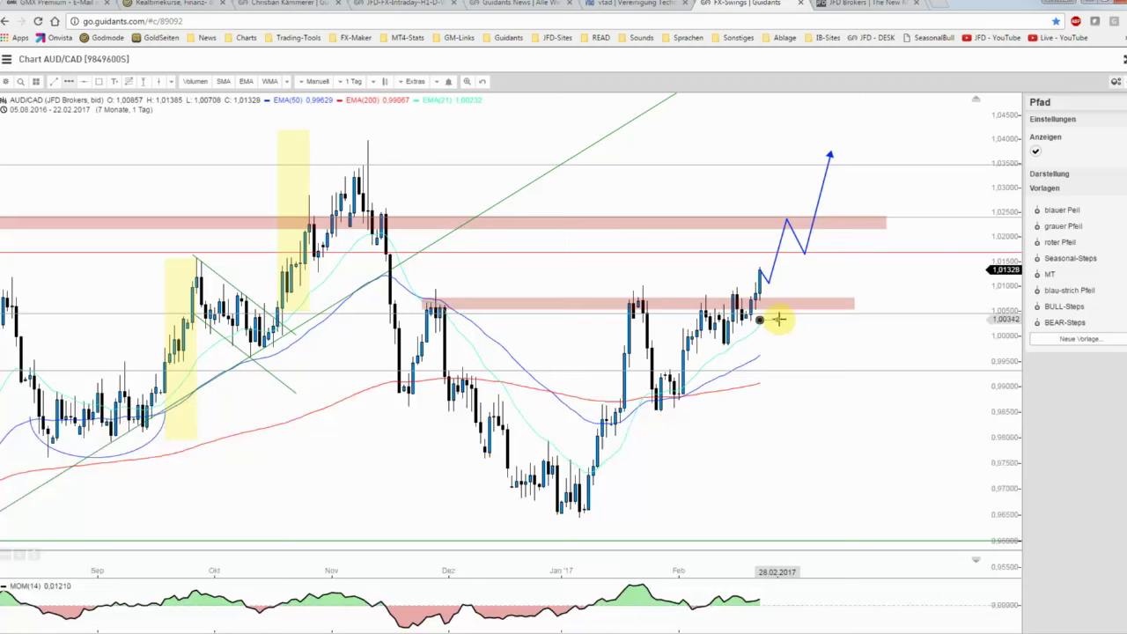
{"action": "left_click", "coordinate": [778, 320]}
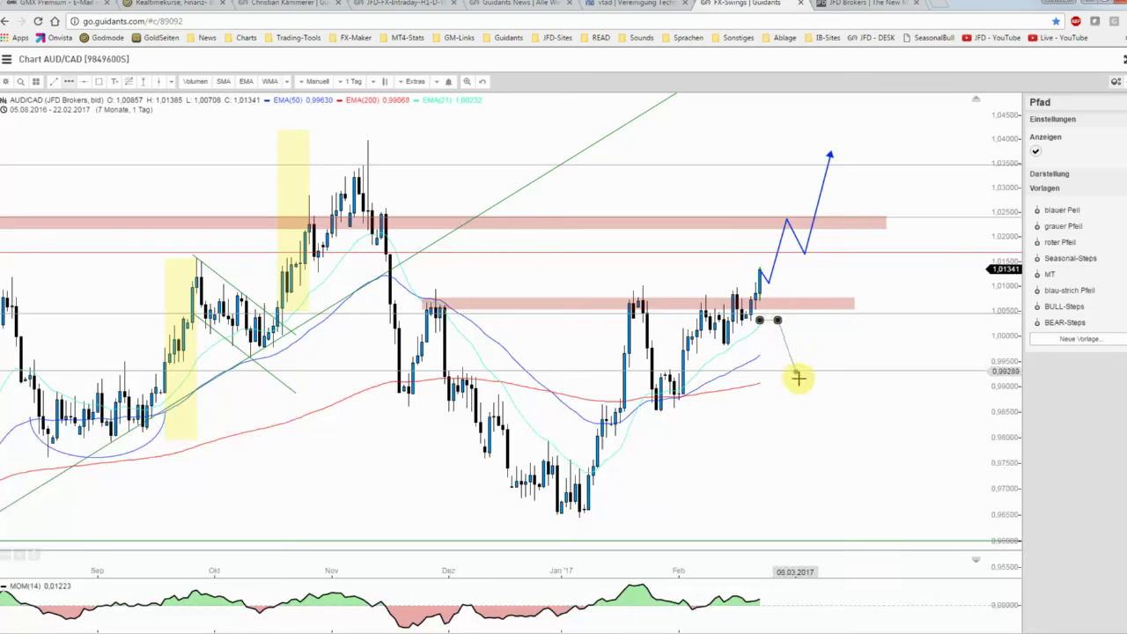
{"action": "left_click", "coordinate": [809, 410]}
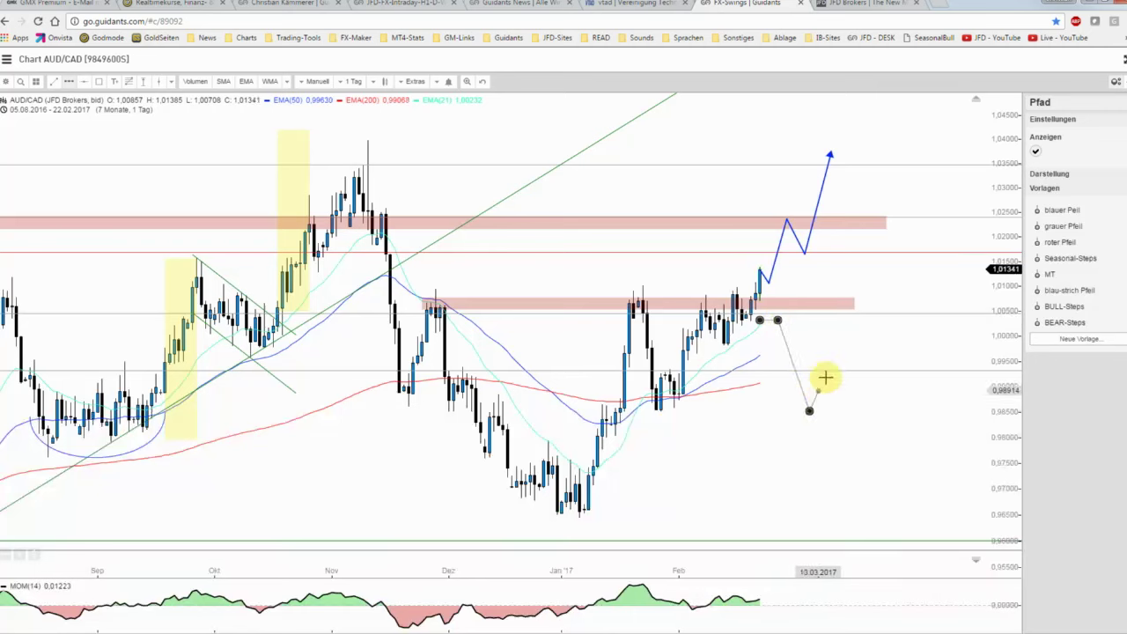
{"action": "double_click", "coordinate": [829, 370]}
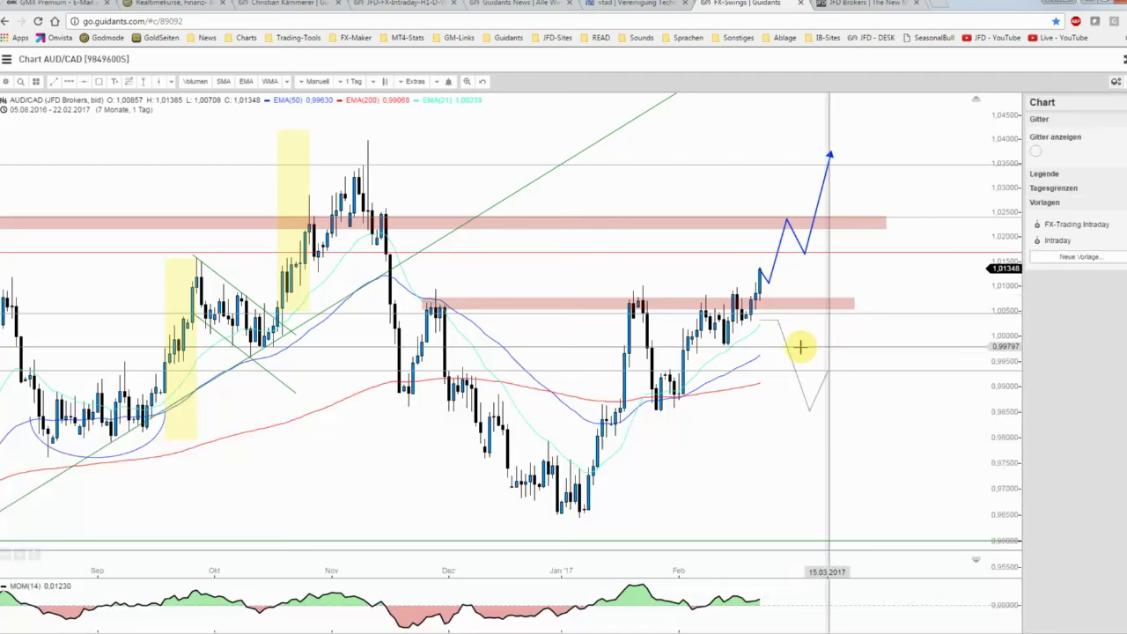
{"action": "left_click", "coordinate": [785, 346]}
{"action": "left_click_drag", "start_coordinate": [793, 347], "coordinate": [802, 347]}
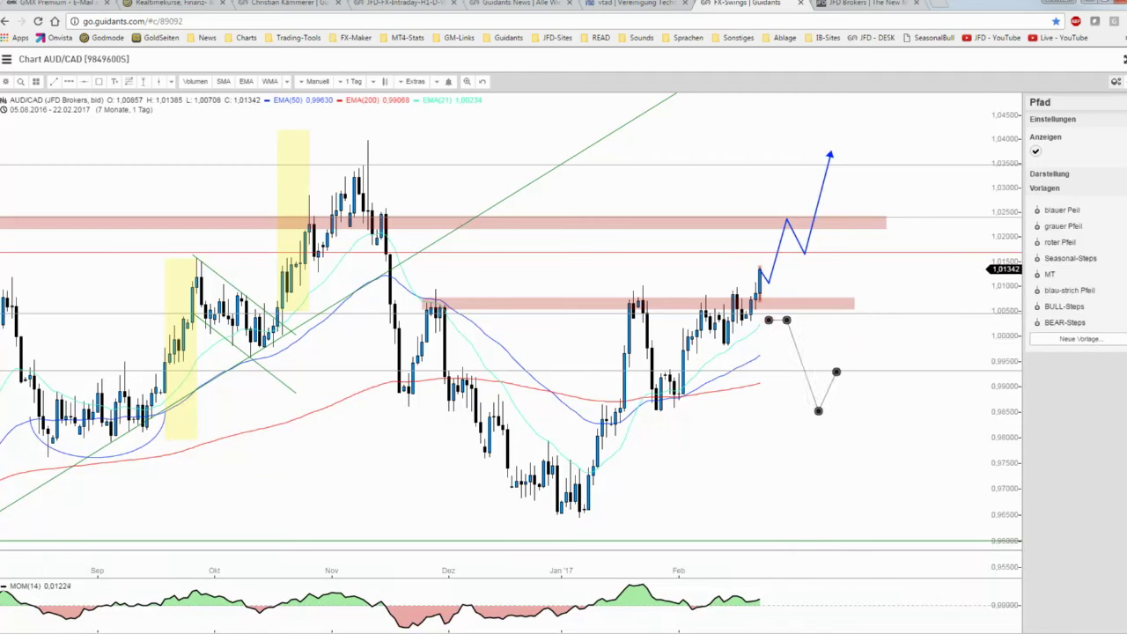
{"action": "key", "text": "alt+Tab"}
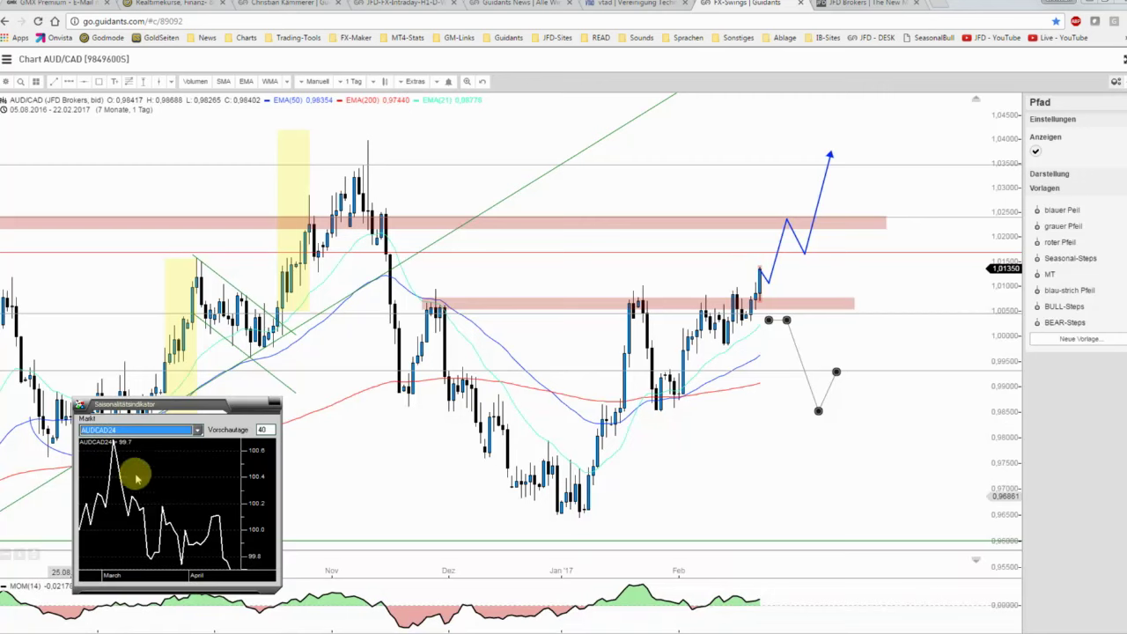
Move the AUD/CAD Saisonalitätsindikator window aside to review it
{"action": "left_click_drag", "start_coordinate": [192, 400], "coordinate": [247, 387]}
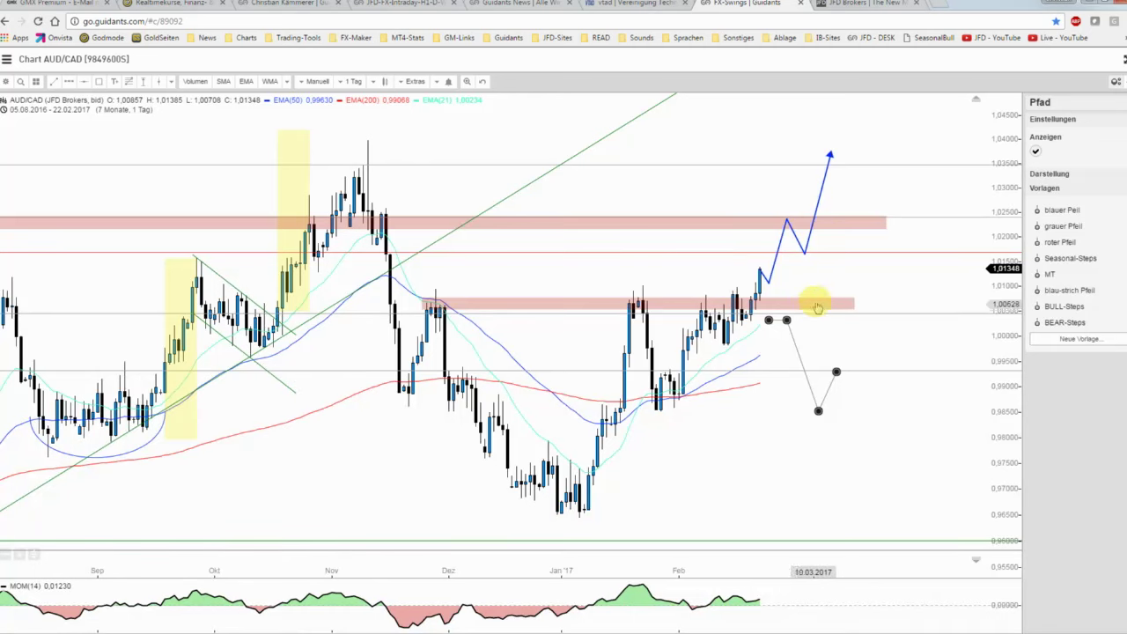
Turn the pink 1.006 zone into a Grüne Zone extended right, then try measuring a price range
{"action": "left_click", "coordinate": [818, 308]}
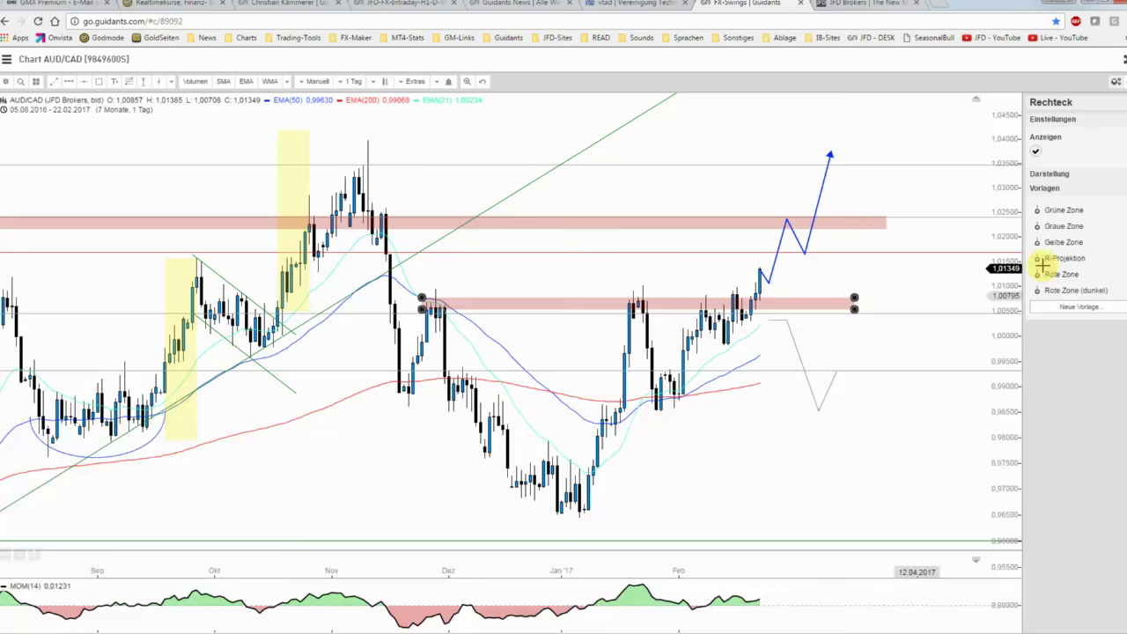
{"action": "left_click", "coordinate": [1063, 211]}
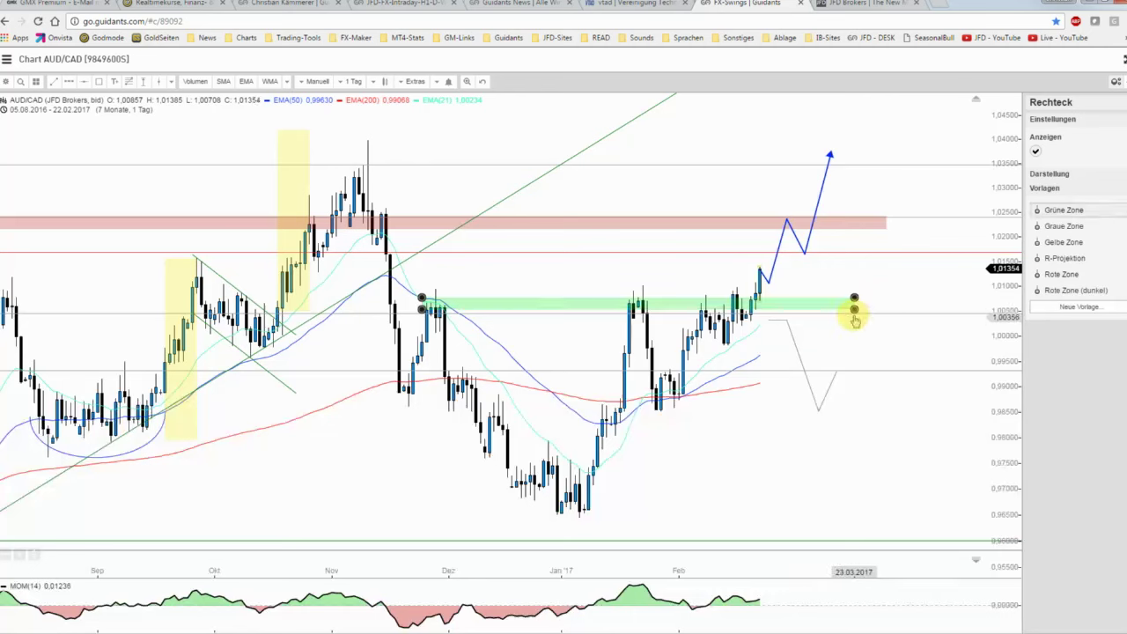
{"action": "left_click_drag", "start_coordinate": [861, 314], "coordinate": [929, 313]}
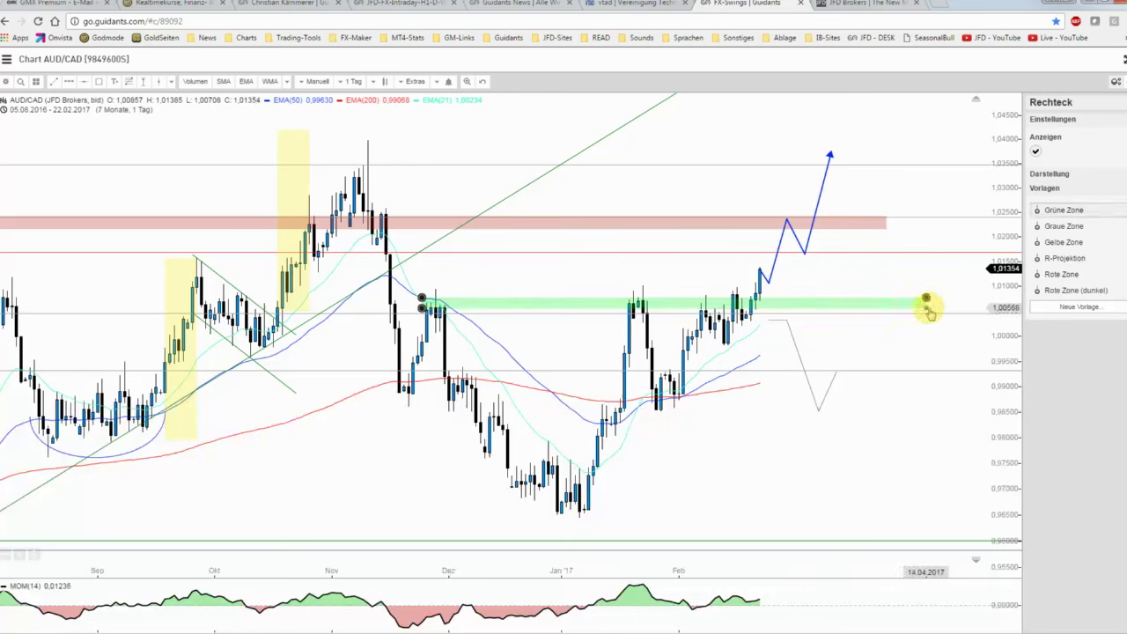
{"action": "left_click", "coordinate": [838, 273]}
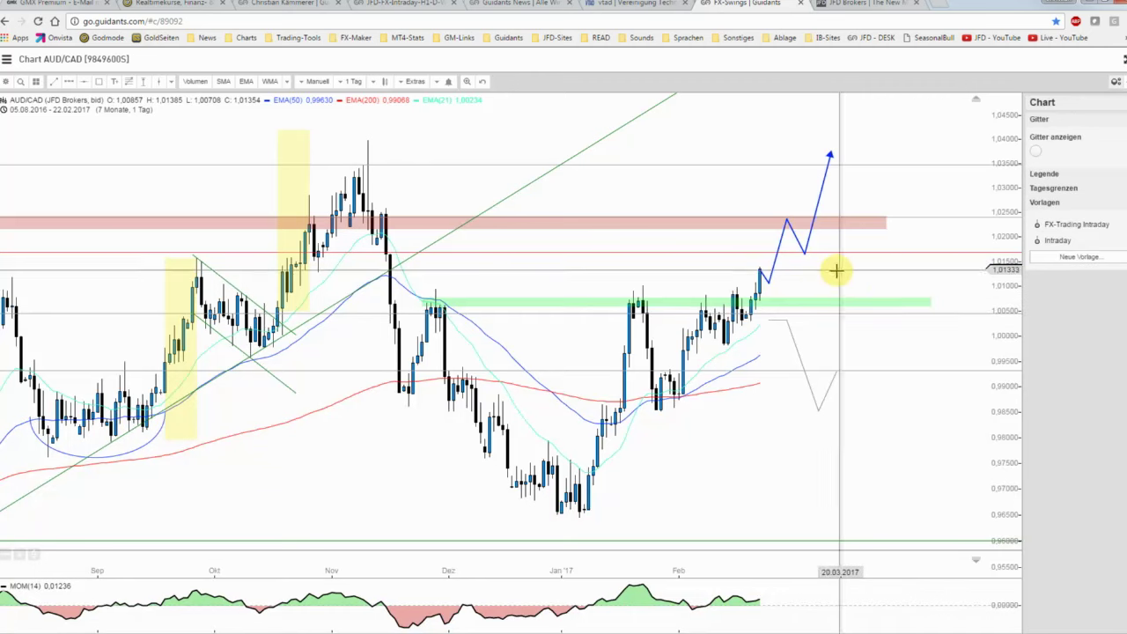
{"action": "left_click", "coordinate": [147, 83]}
{"action": "mouse_move", "coordinate": [738, 274]}
{"action": "left_mouse_down"}
{"action": "mouse_move", "coordinate": [771, 291]}
{"action": "mouse_move", "coordinate": [765, 299]}
{"action": "mouse_move", "coordinate": [770, 277]}
{"action": "left_mouse_up"}
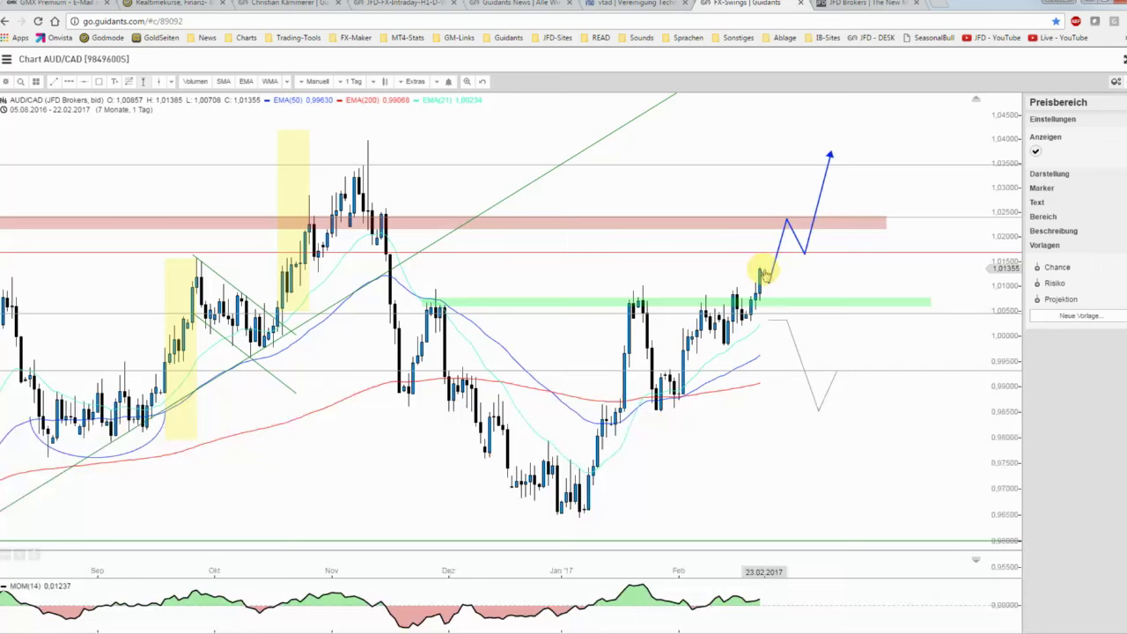
Draw a red Risiko box of -0.01063 (-1.05%) below the last candle, then a grey +2.41% range above it
{"action": "left_click_drag", "start_coordinate": [766, 273], "coordinate": [767, 280]}
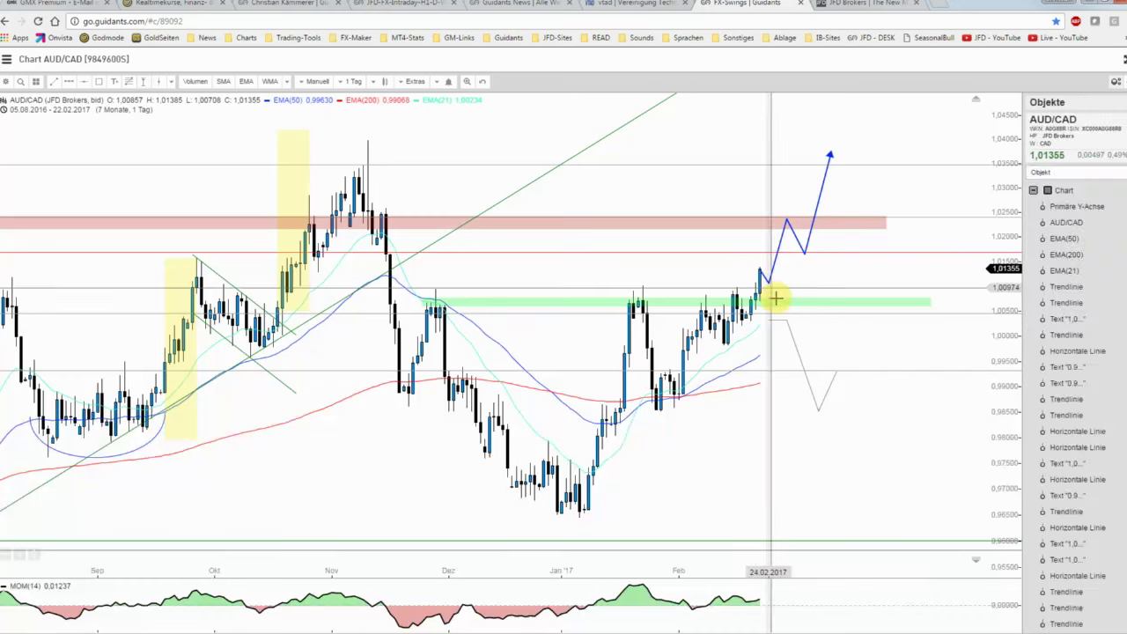
{"action": "left_click", "coordinate": [146, 81]}
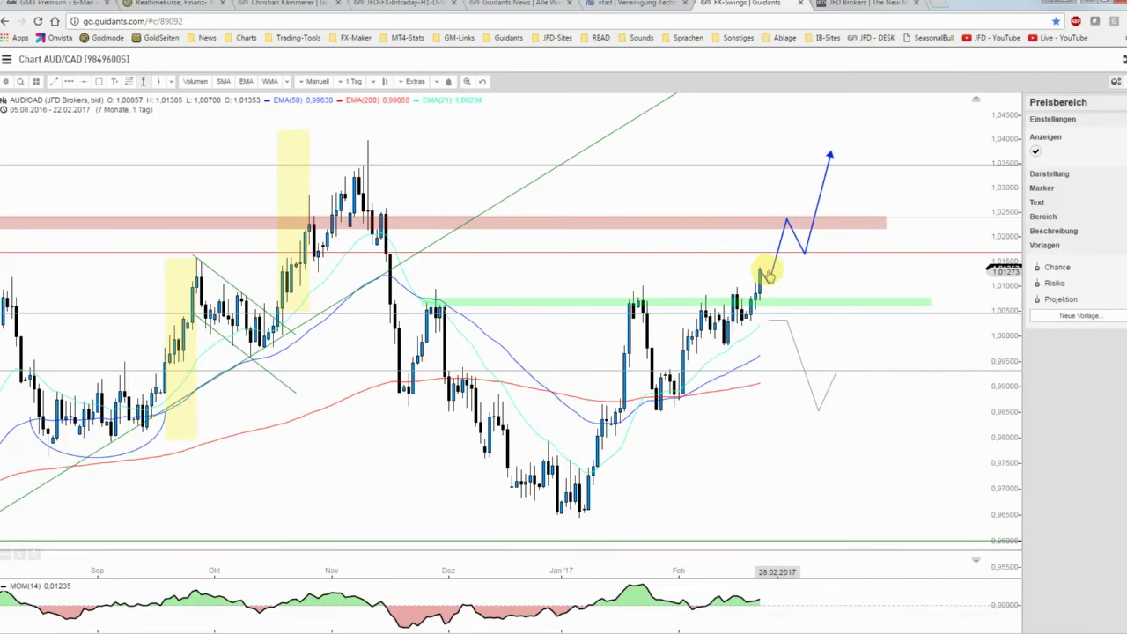
{"action": "left_click_drag", "start_coordinate": [764, 269], "coordinate": [799, 323]}
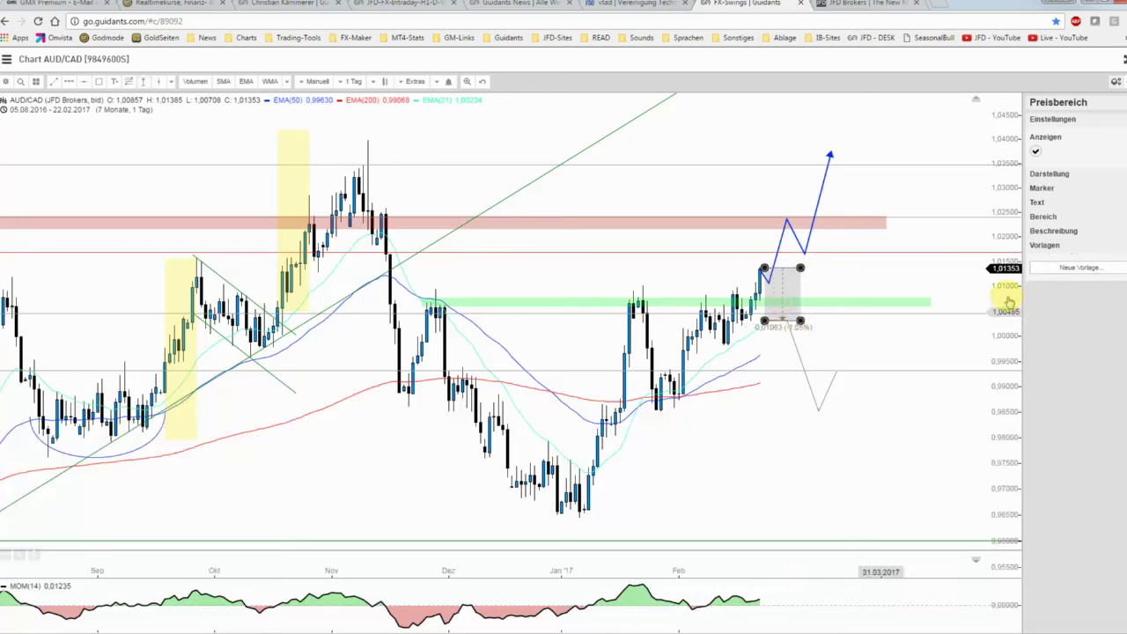
{"action": "left_click", "coordinate": [1054, 285]}
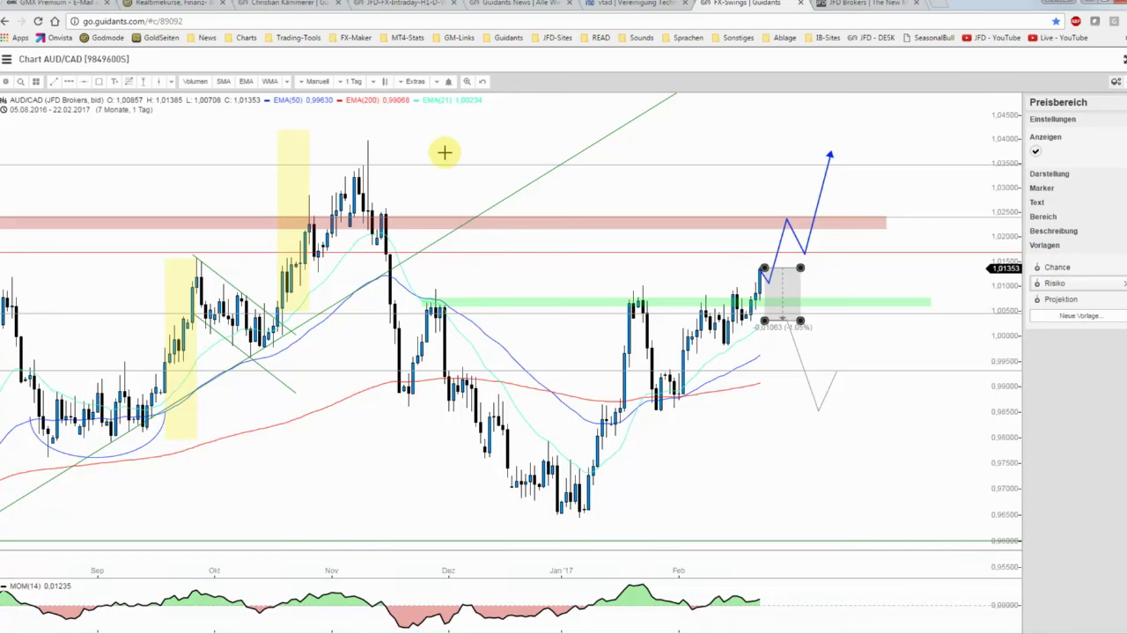
{"action": "left_click", "coordinate": [143, 83]}
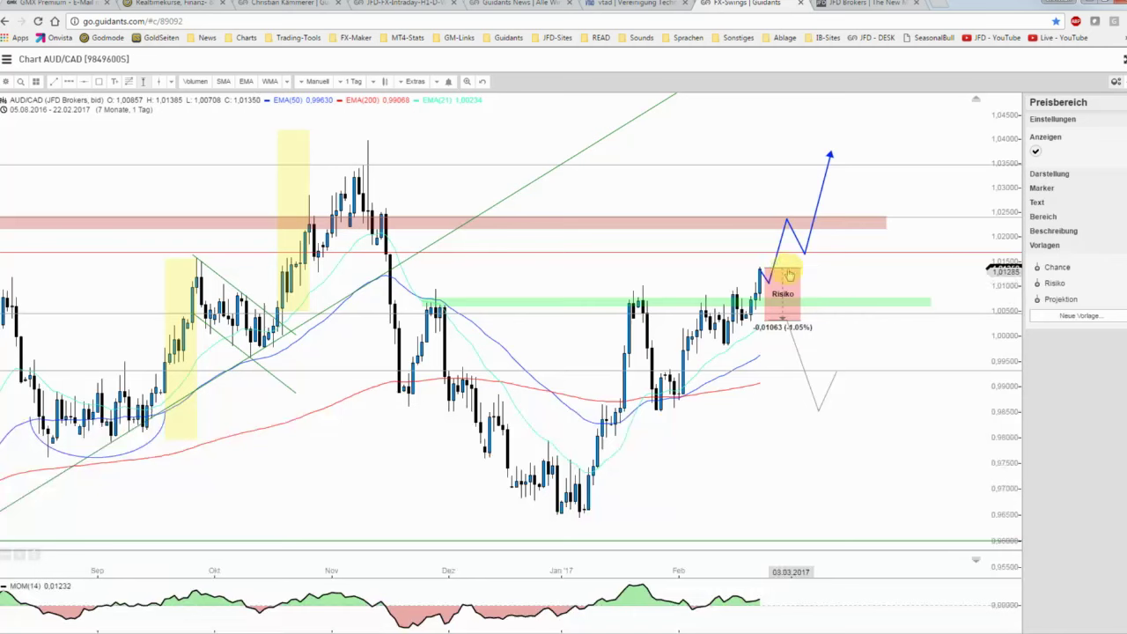
{"action": "left_click_drag", "start_coordinate": [768, 270], "coordinate": [869, 150]}
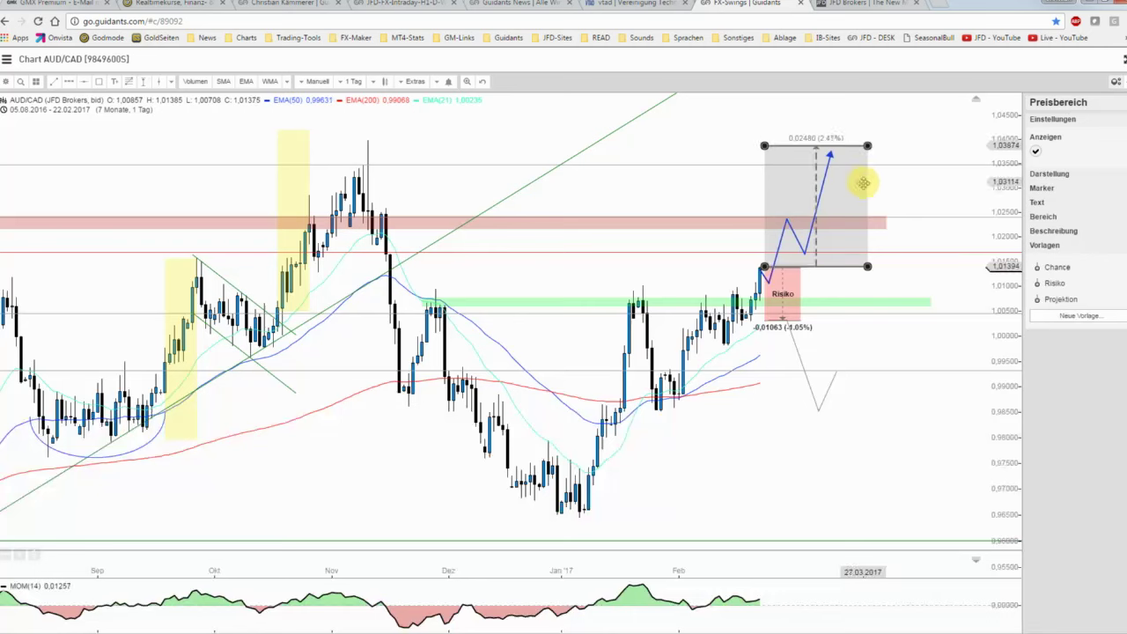
Turn the upper grey range into a green Chance box measuring 0.02480 (2.45%)
{"action": "left_click_drag", "start_coordinate": [867, 184], "coordinate": [866, 184]}
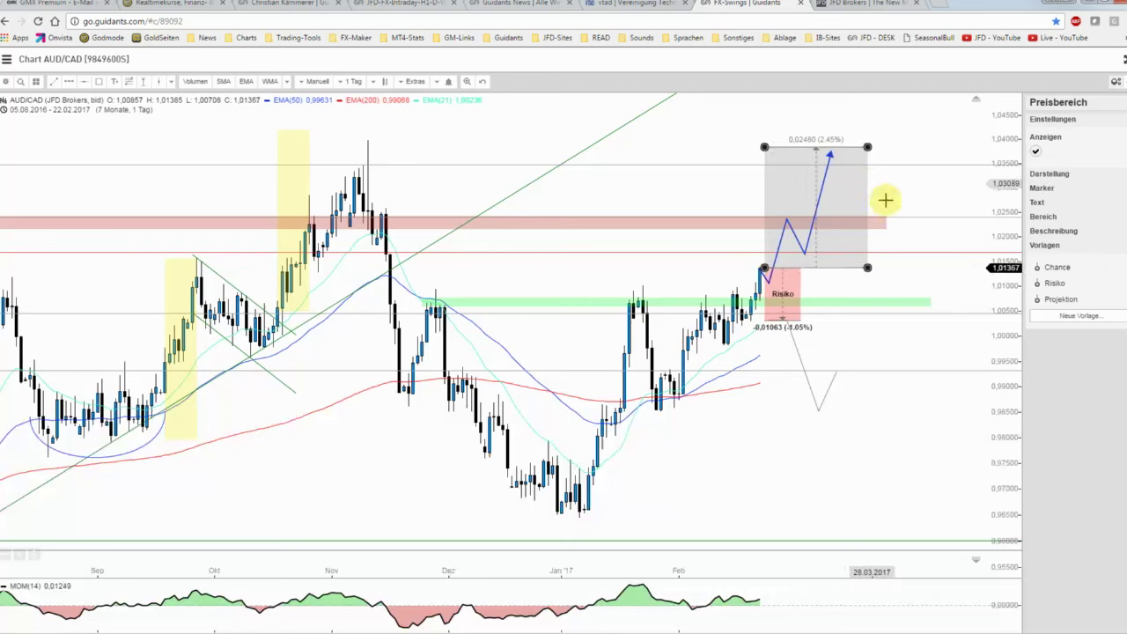
{"action": "left_click", "coordinate": [1059, 268]}
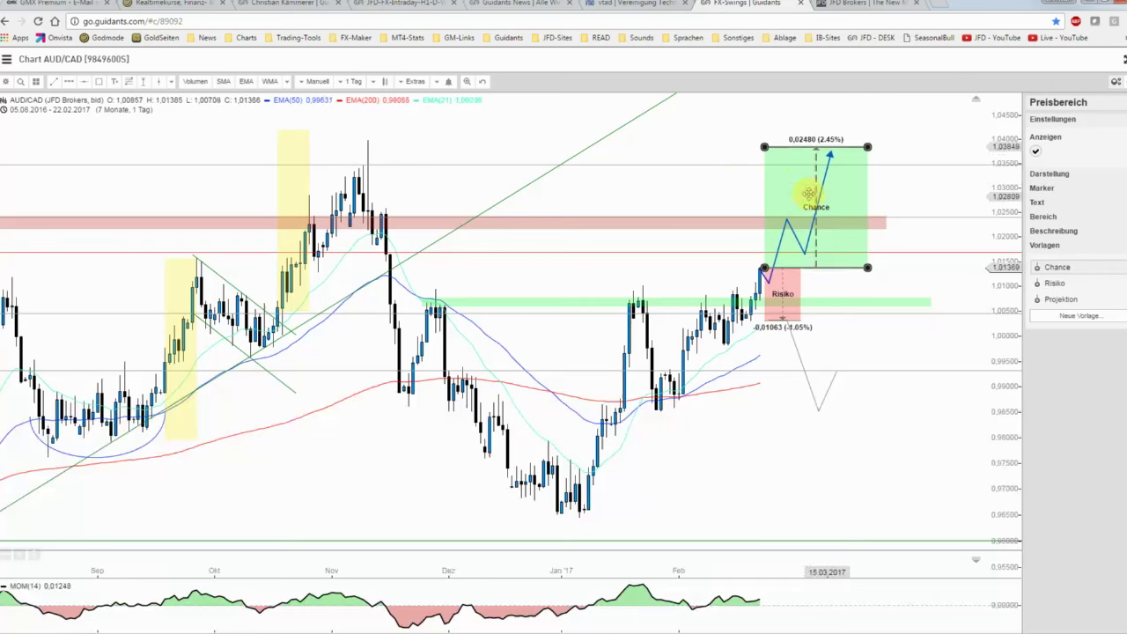
{"action": "left_click", "coordinate": [85, 81]}
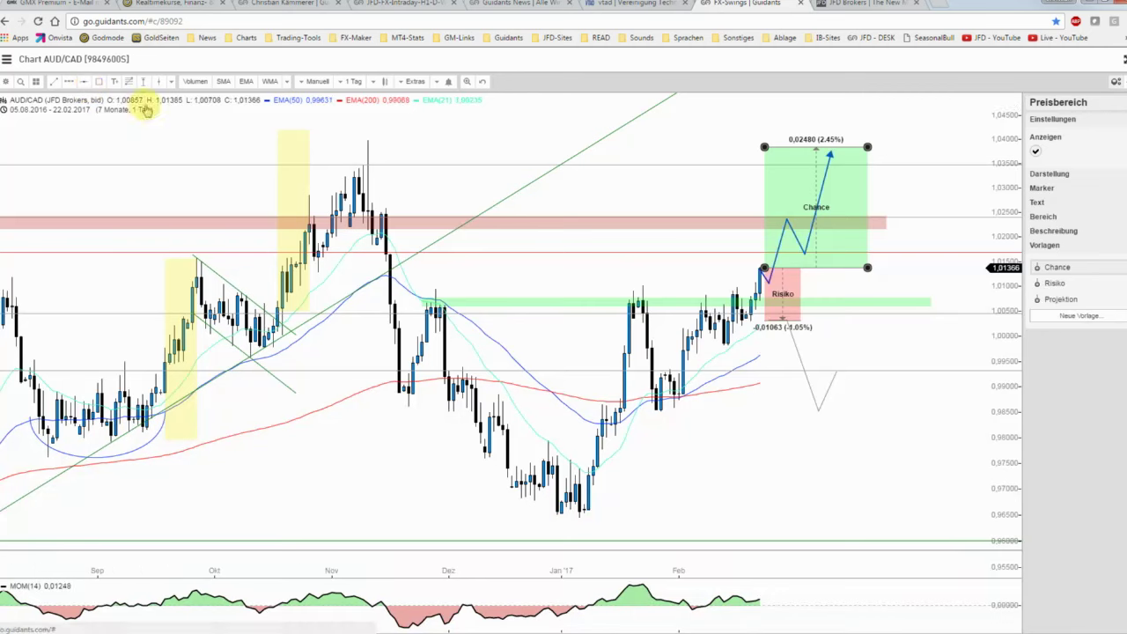
Mark the November high at 1.03997 with a thick red W-Linie resistance line
{"action": "left_click", "coordinate": [372, 141]}
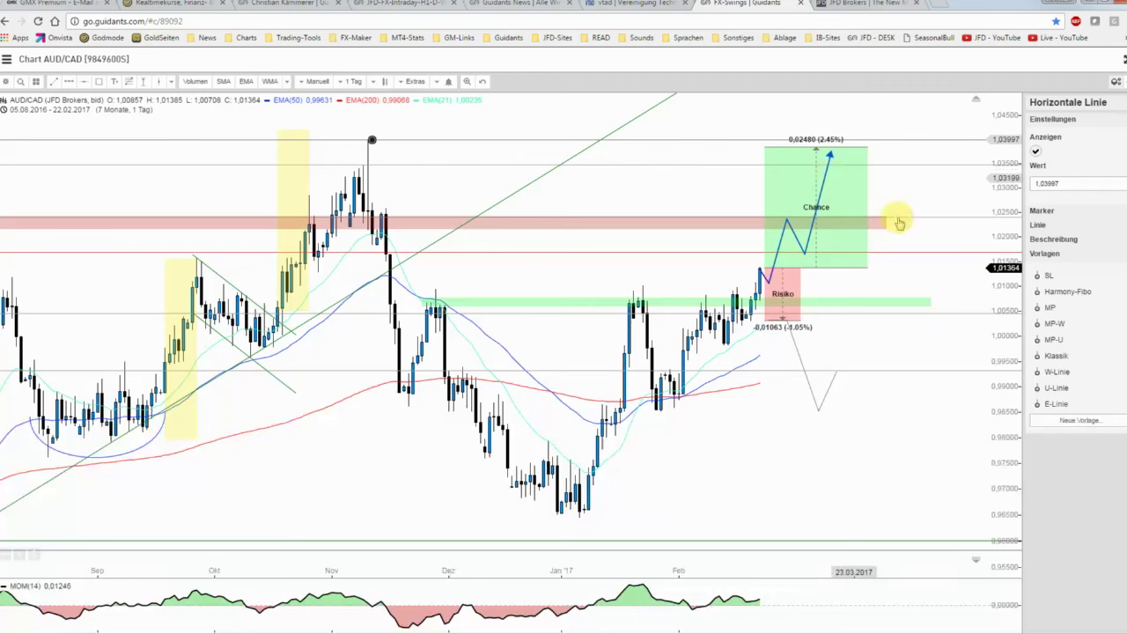
{"action": "left_click", "coordinate": [1070, 372]}
{"action": "left_click_drag", "start_coordinate": [430, 138], "coordinate": [419, 138]}
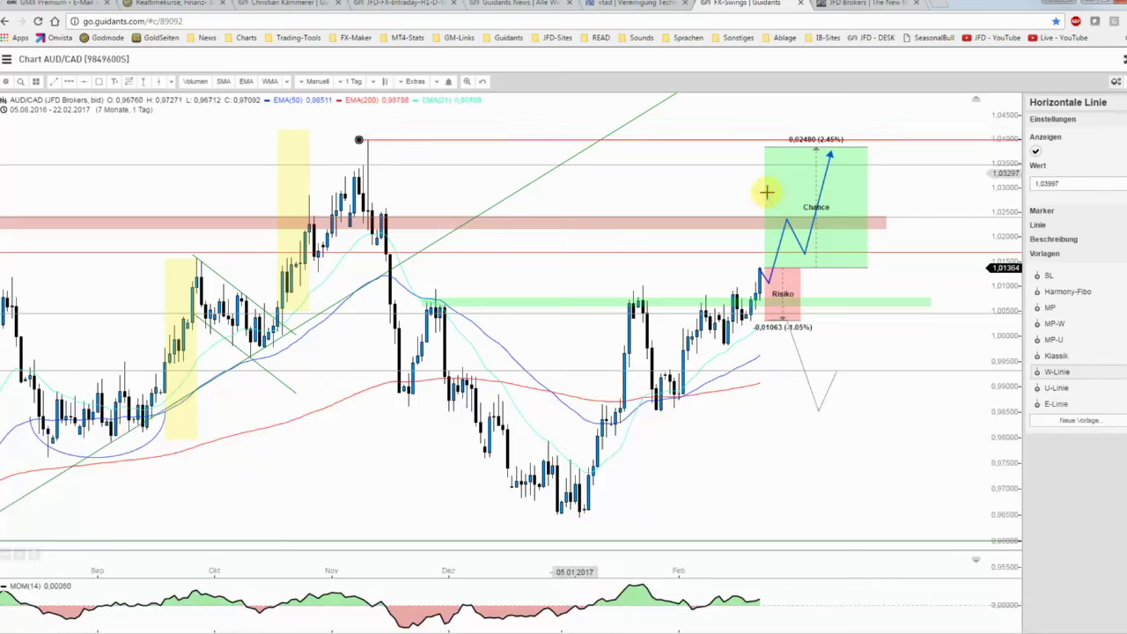
Extend the Chance box's top up to the resistance line, making it 0.02628 (2.59%)
{"action": "left_click", "coordinate": [860, 180]}
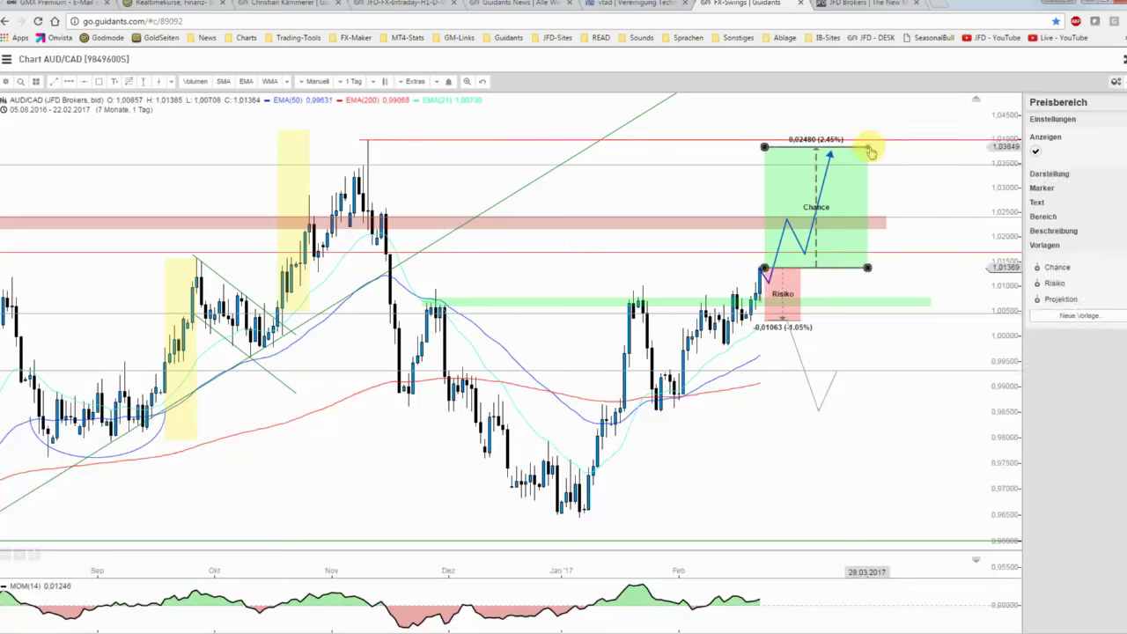
{"action": "left_click_drag", "start_coordinate": [870, 151], "coordinate": [871, 144]}
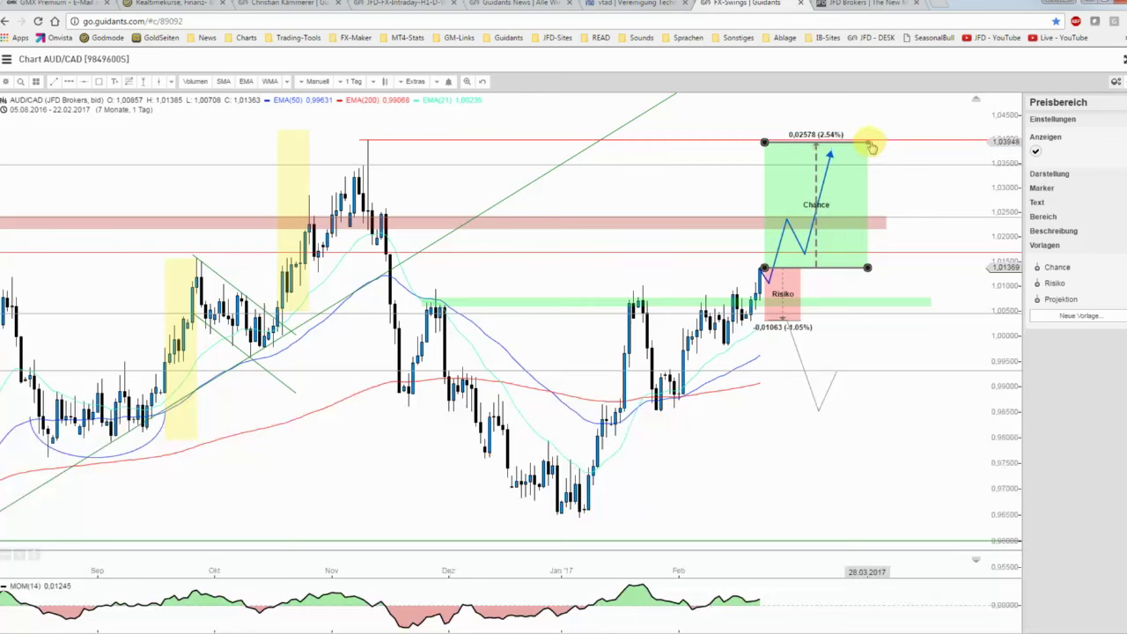
{"action": "left_click_drag", "start_coordinate": [869, 144], "coordinate": [867, 139]}
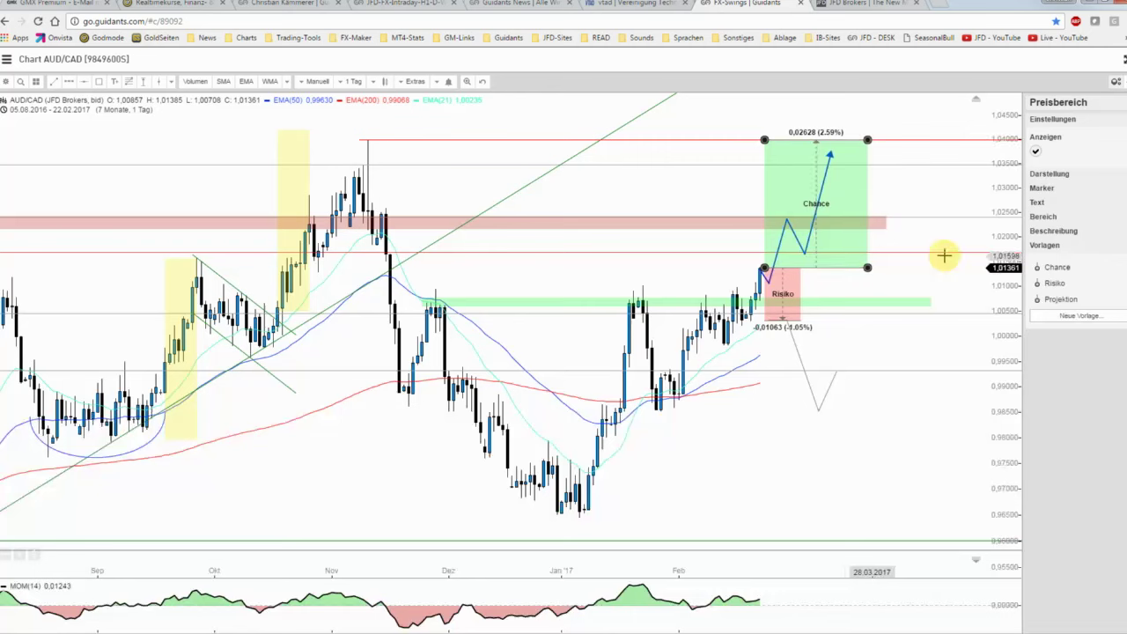
Deselect the Chance and Risiko boxes to leave the finished AUD/CAD chart clear
{"action": "left_click", "coordinate": [940, 238]}
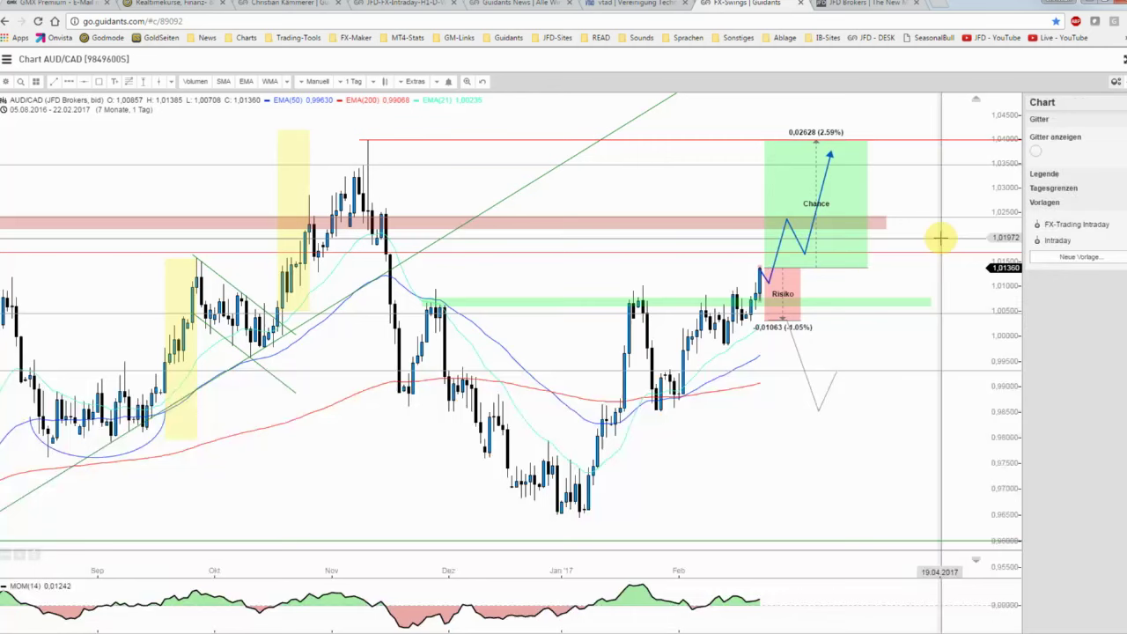